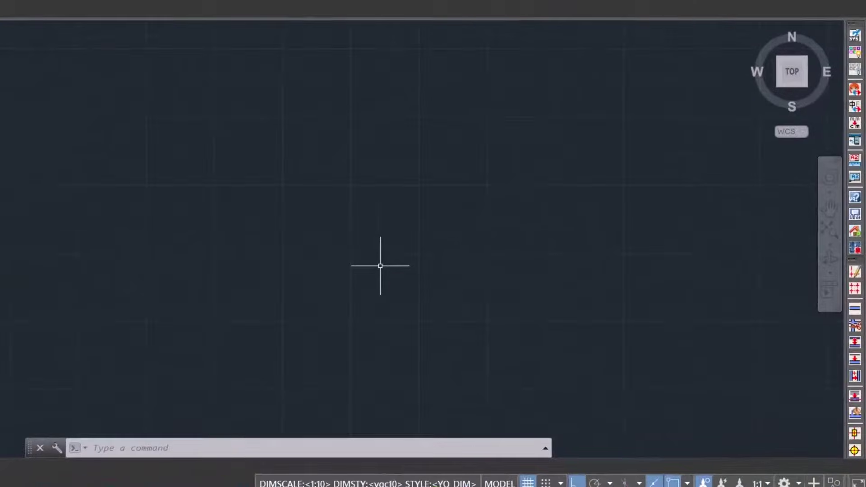
- Run YQUNITS and set the YQArch drawing units to cm
type("YQ")
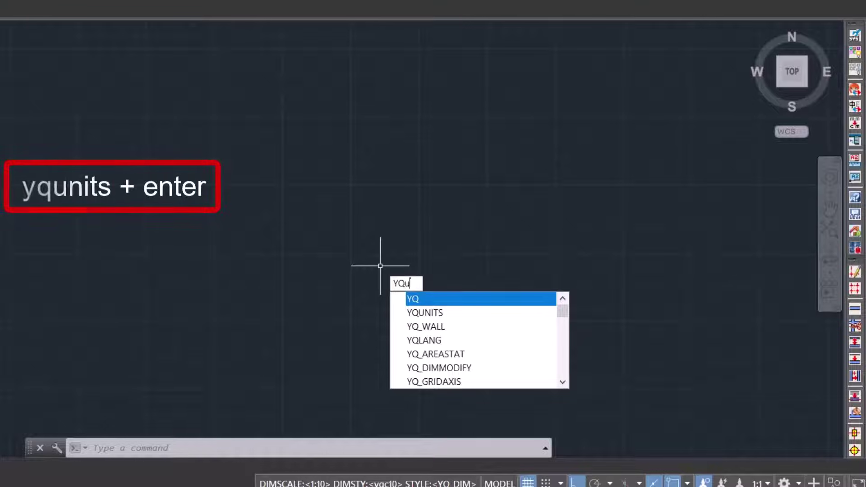
type("UNITS")
key("Return")
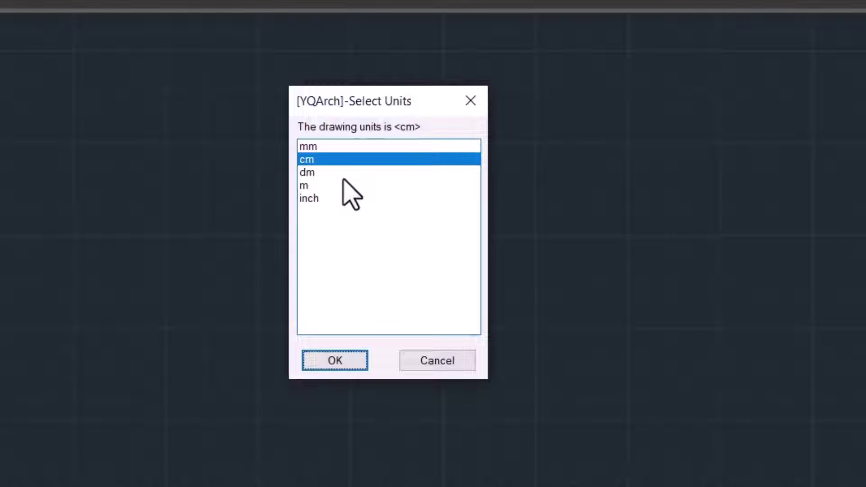
left_click(341, 164)
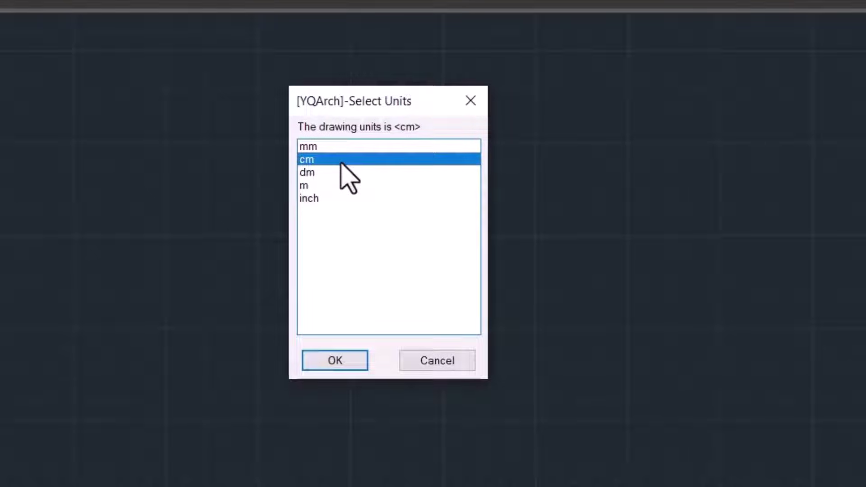
left_click(351, 361)
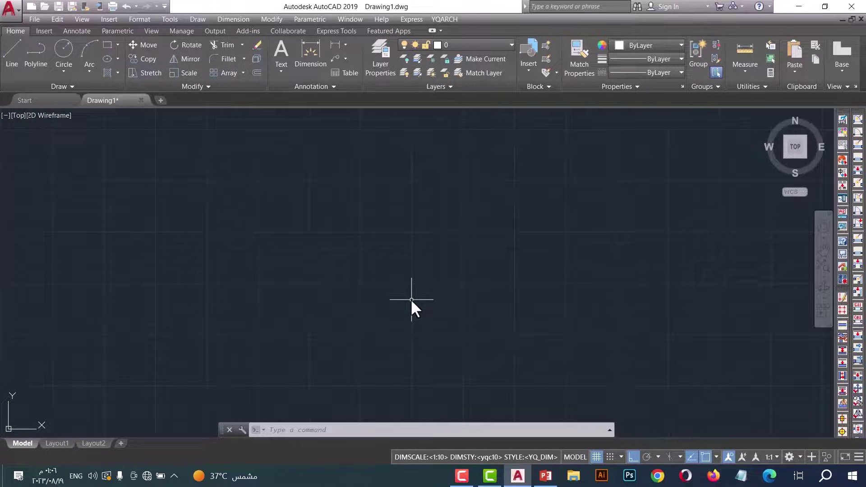
- Define an axis grid with breadths 500 400 300, depths 500 800, and axis symbols and dimensions
type("ZXW")
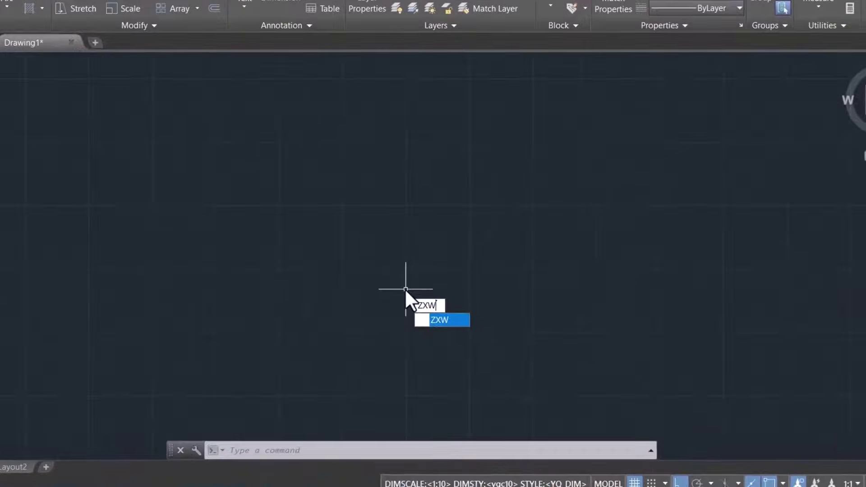
key("Return")
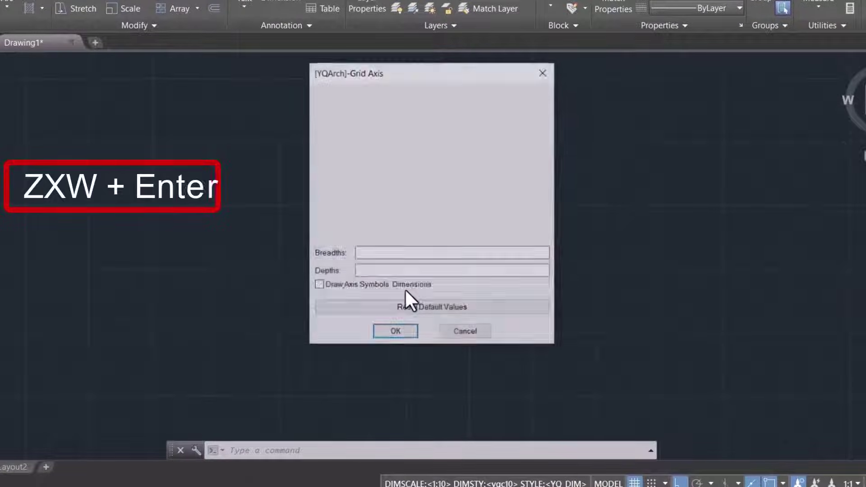
left_click_drag(412, 253, 346, 254)
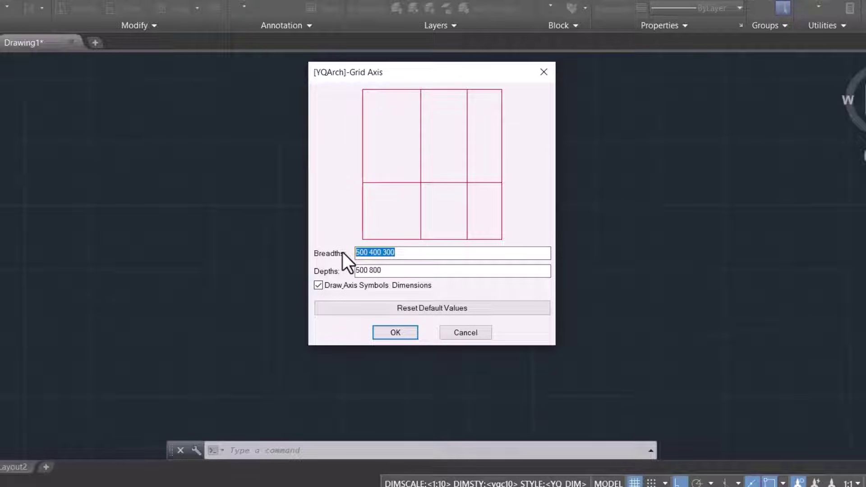
left_click_drag(388, 271, 344, 272)
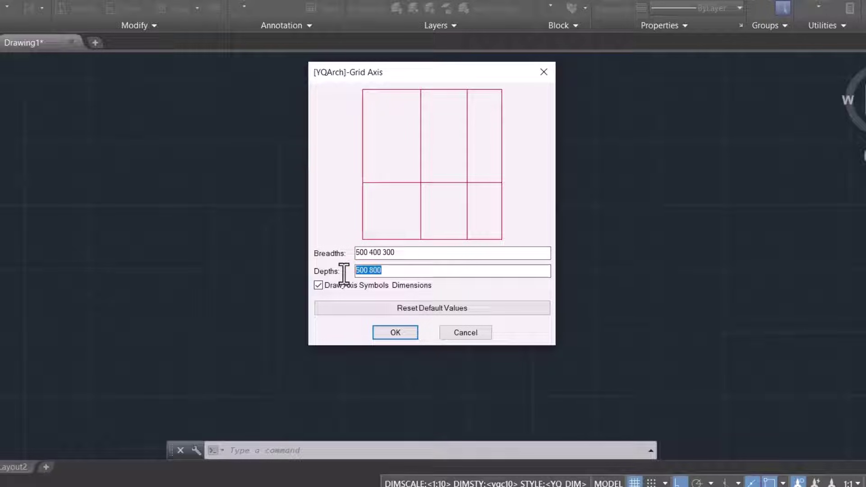
left_click(398, 337)
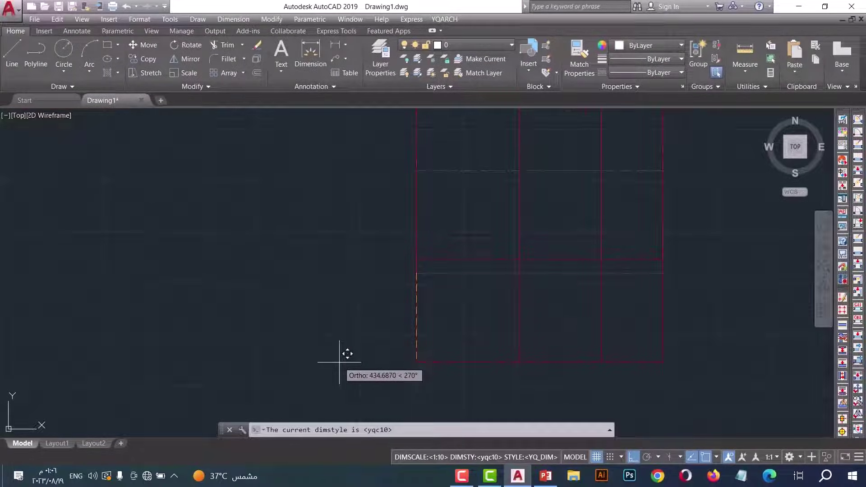
- Turn Ortho off and place the axis grid in the drawing
key("F8")
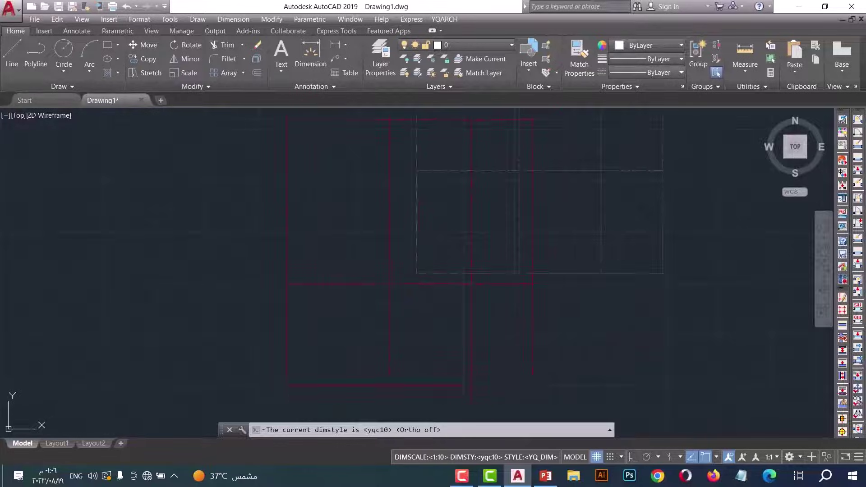
left_click(395, 327)
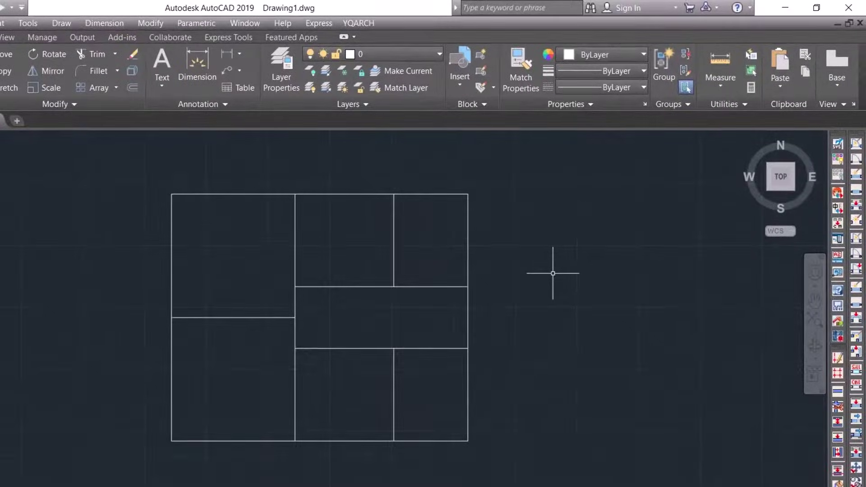
- Convert every room outline line into 20-thick double walls with XWW
type("XWW")
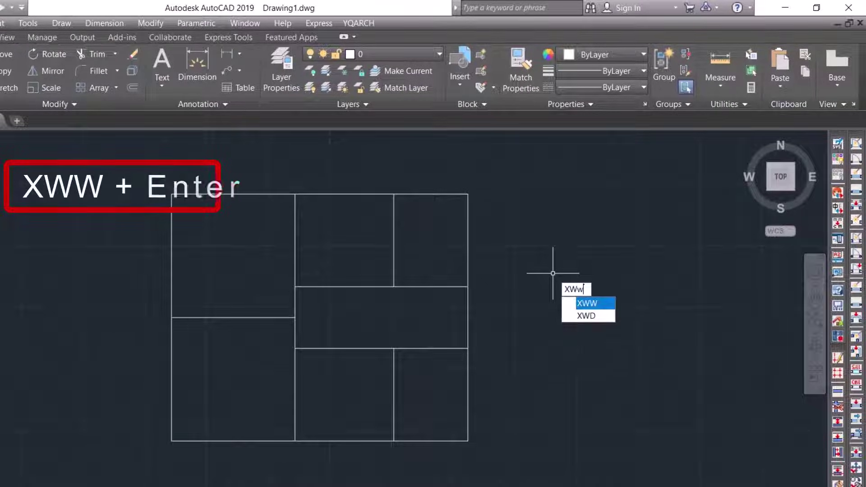
key("Return")
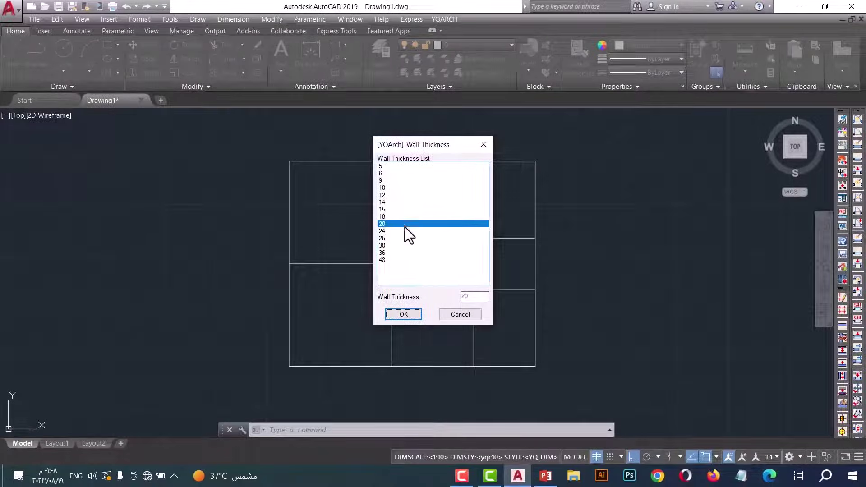
left_click(406, 314)
left_click(579, 383)
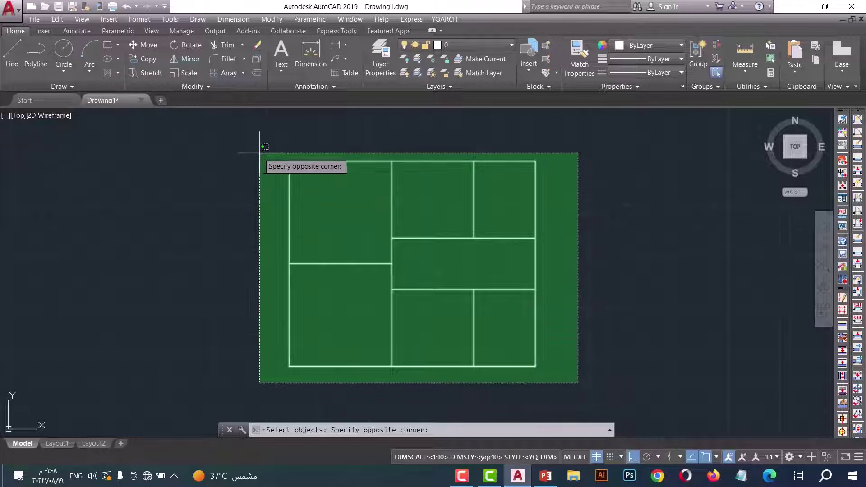
left_click(255, 148)
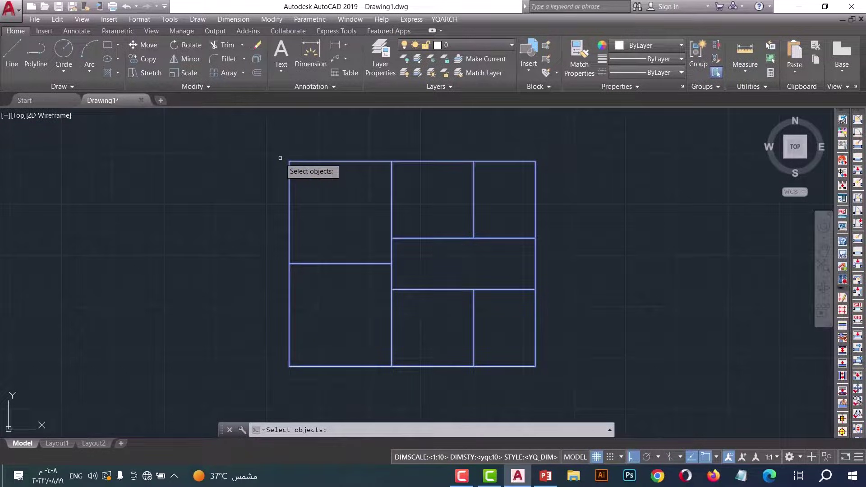
key("Return")
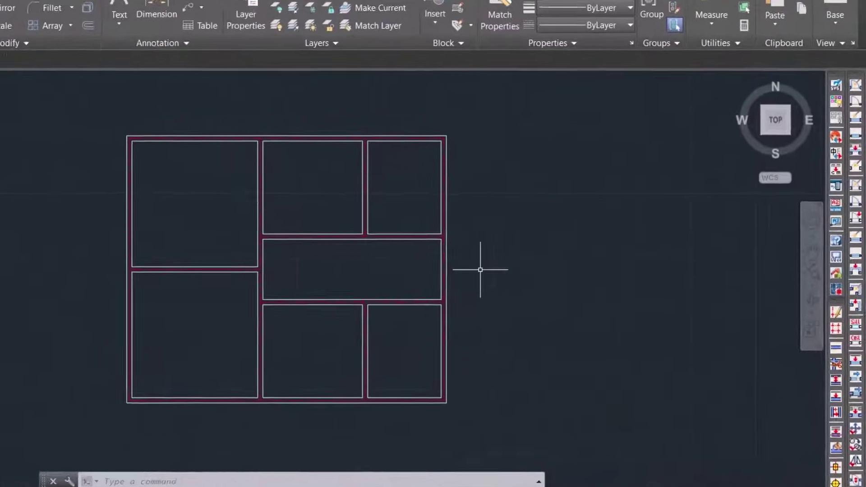
- Start door insertion with the R14:DR_D01 single swing style and a 90 opening width
key("Return")
type("ad")
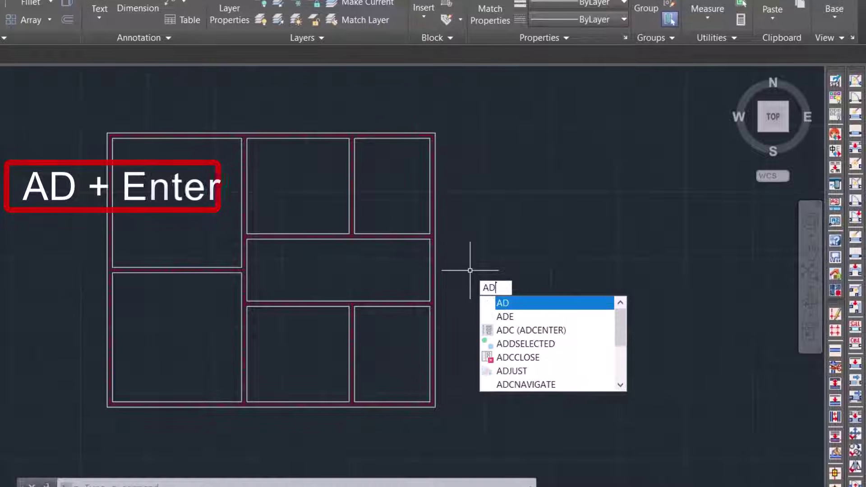
key("Return")
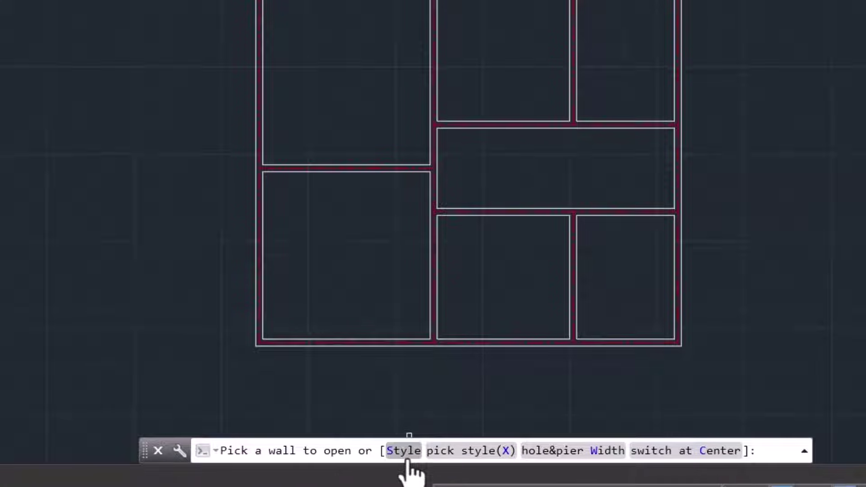
left_click(407, 452)
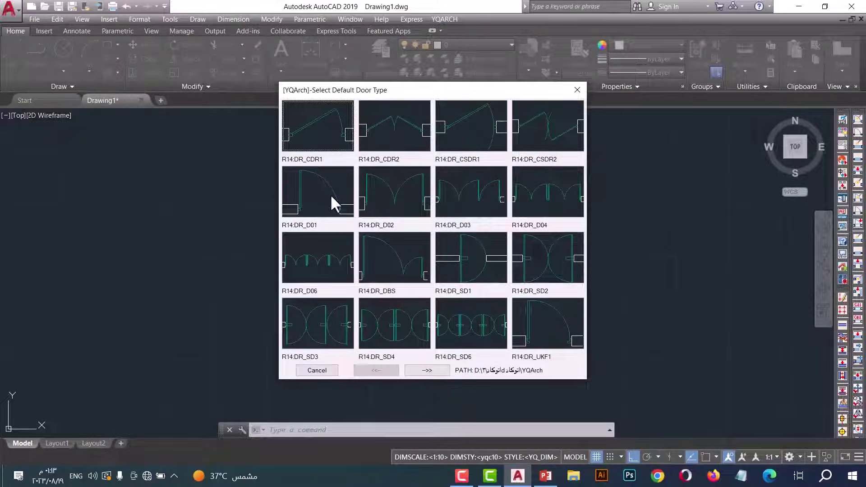
double_click(314, 191)
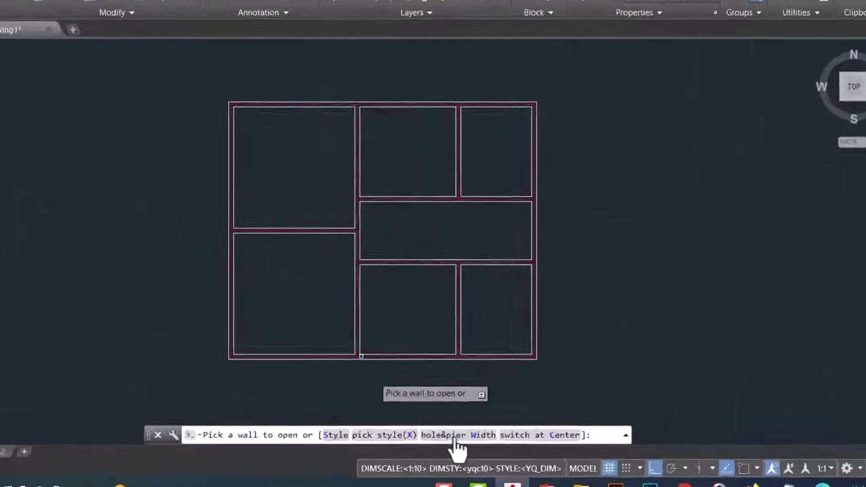
left_click(454, 437)
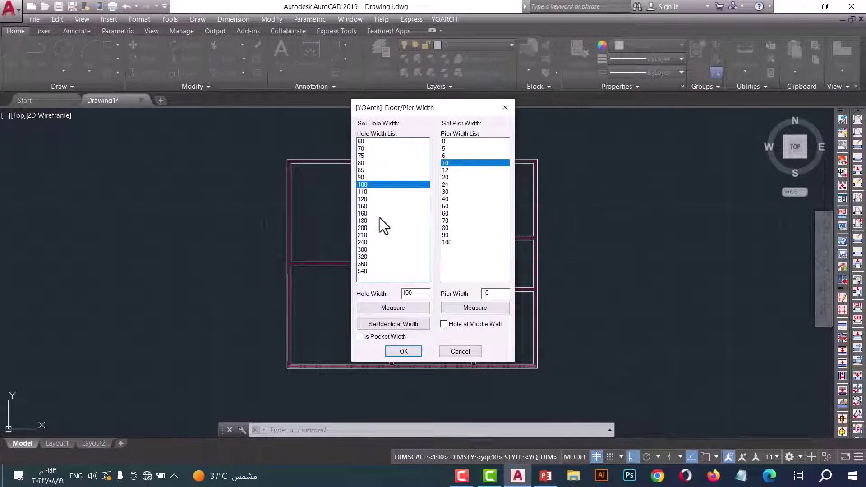
left_click(362, 177)
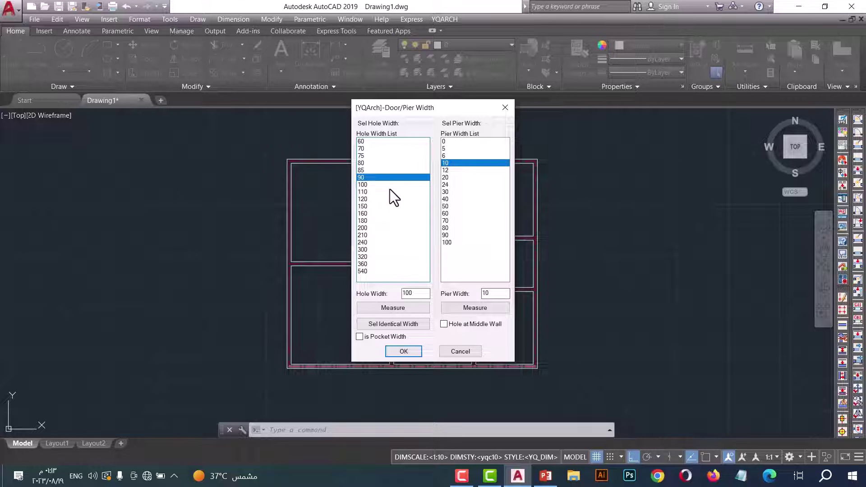
left_click(404, 352)
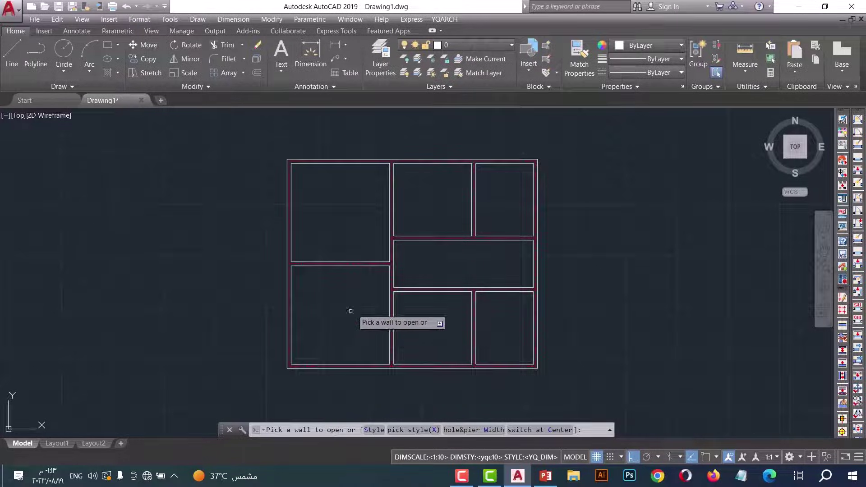
- Place six doors on the corridor walls, each swinging into its adjoining room
left_click(389, 278)
left_click(350, 271)
left_click(390, 252)
left_click(350, 250)
left_click(460, 238)
left_click(461, 290)
left_click(461, 314)
left_click(496, 292)
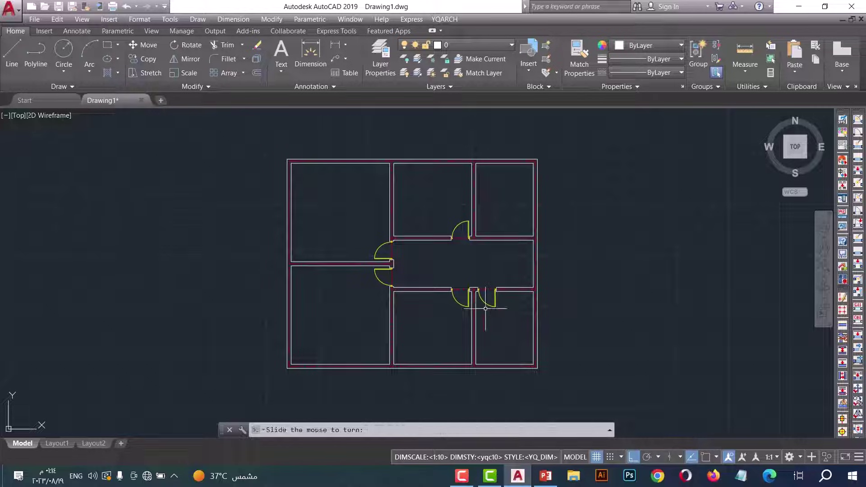
left_click(489, 309)
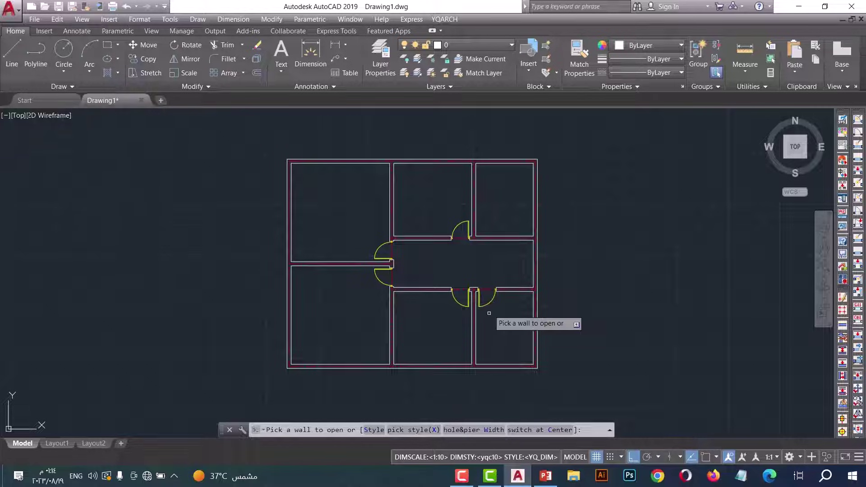
left_click(495, 238)
left_click(484, 206)
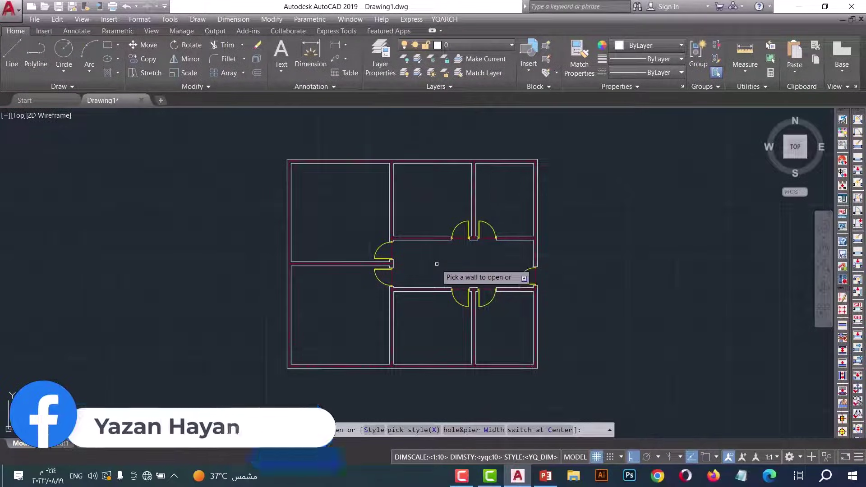
key("Escape")
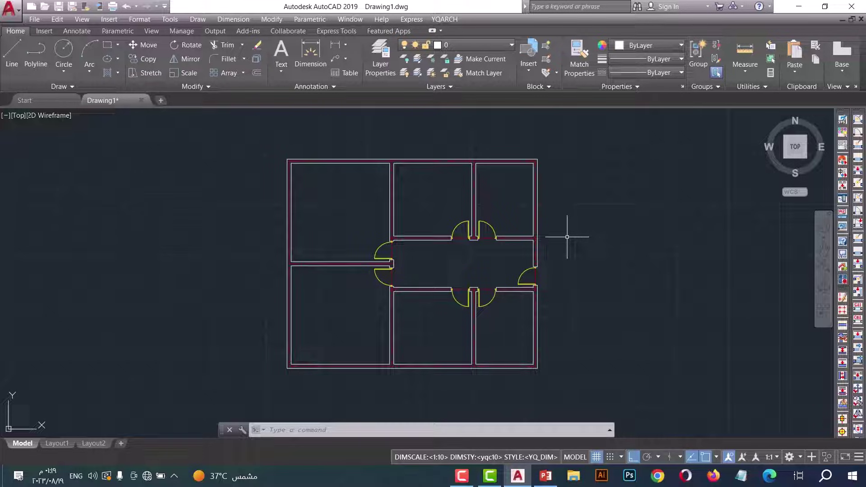
- Start window insertion with the WD_00_X1 style and a 200 opening width
type("aw")
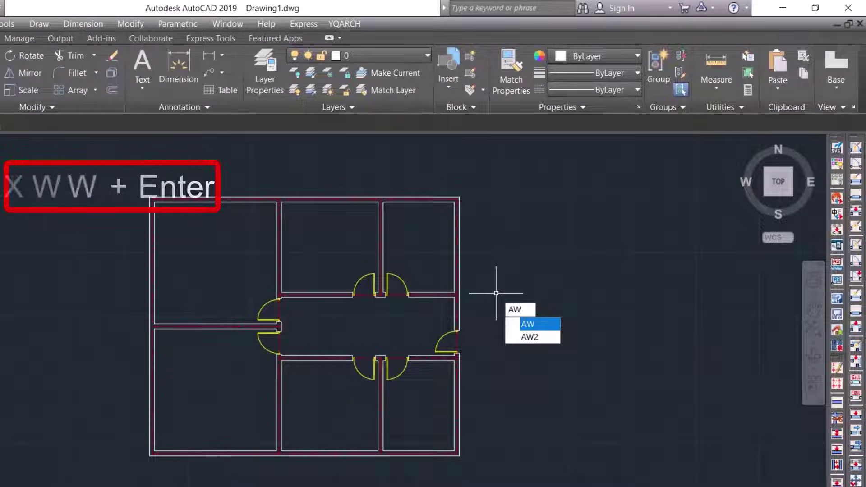
key("Return")
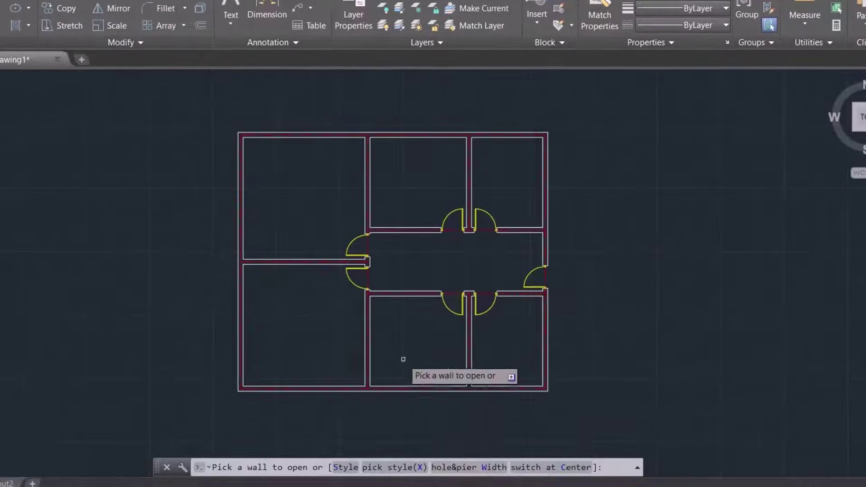
left_click(346, 468)
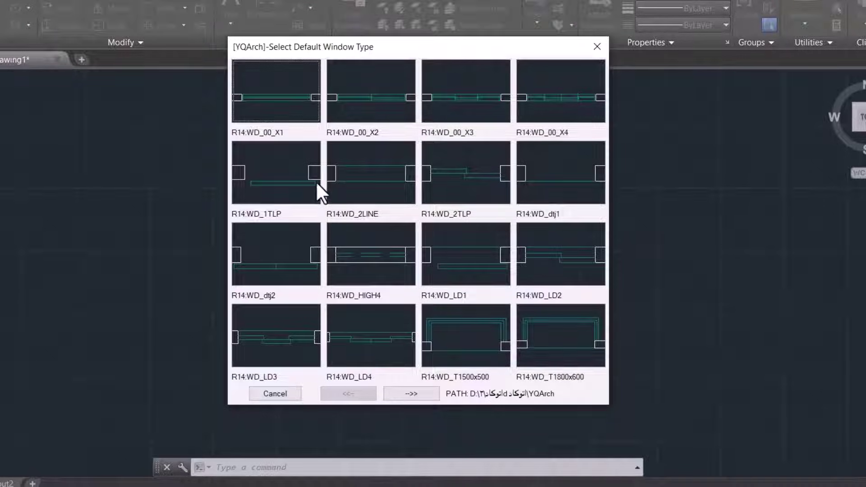
left_click(290, 105)
left_click(477, 470)
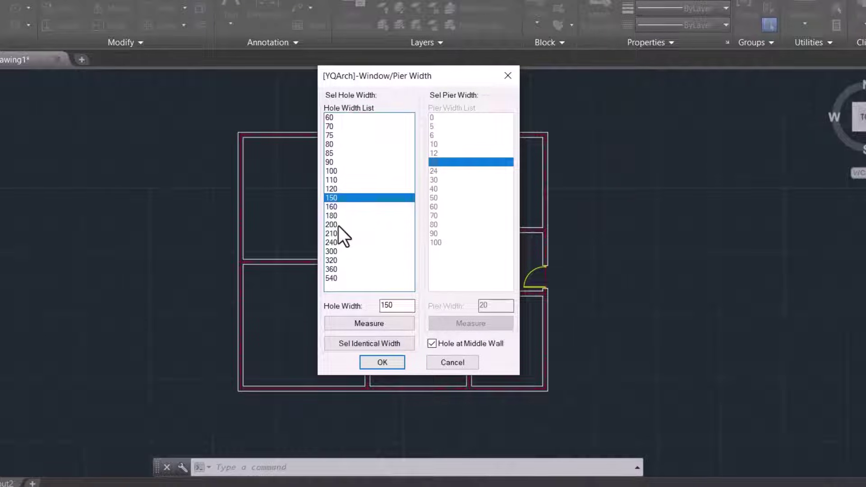
left_click(342, 227)
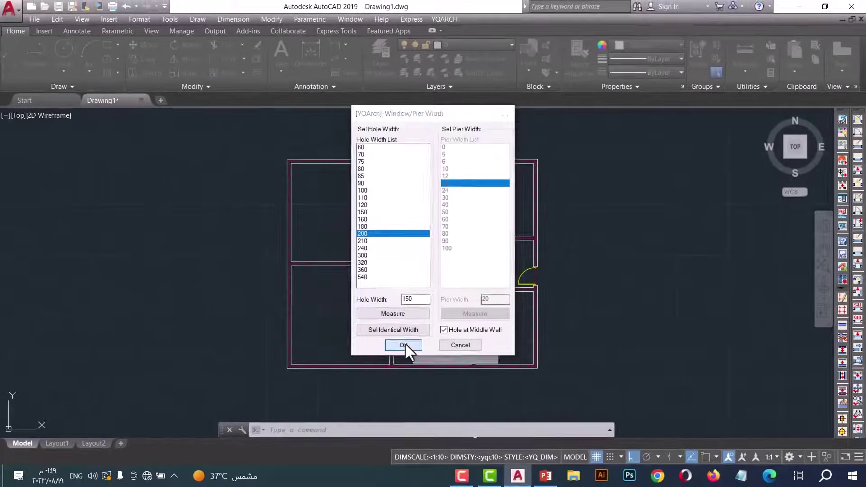
left_click(383, 362)
- Insert windows in the left wall, atop the three upper rooms, and below the bottom-middle room
left_click(293, 210)
left_click(341, 164)
left_click(423, 163)
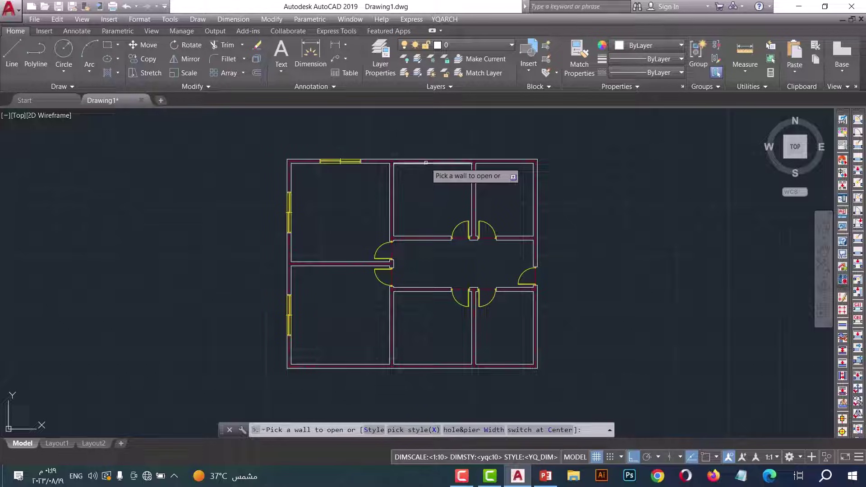
left_click(504, 163)
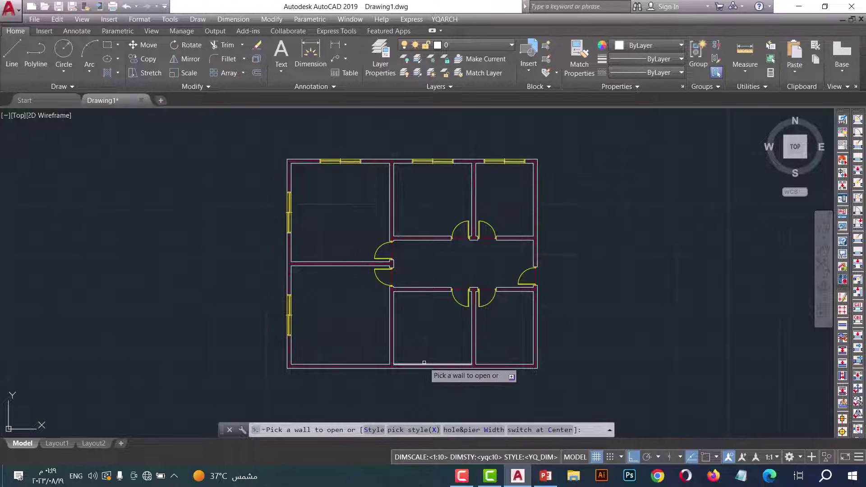
key("Escape")
key("Return")
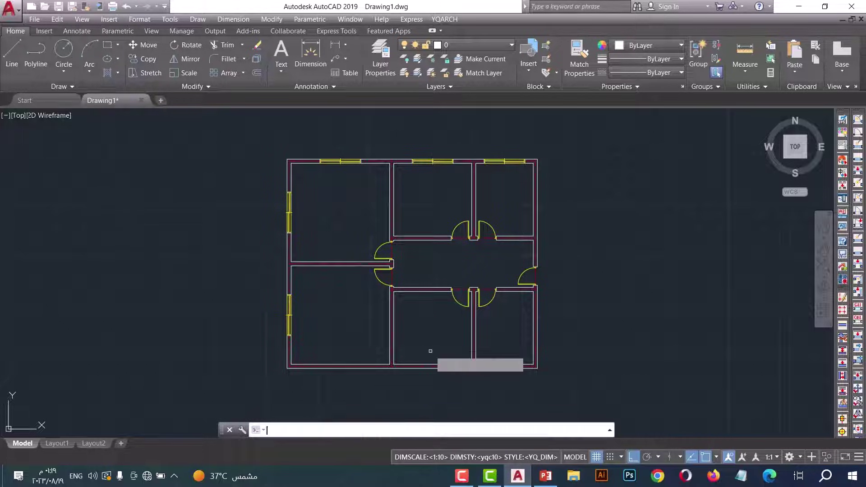
left_click(433, 366)
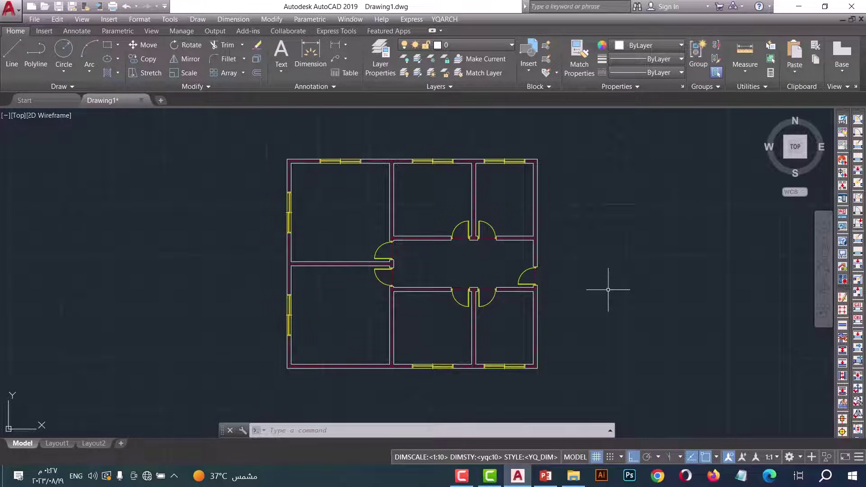
- Apply the WWF filled wall display with centre lines to all walls in the plan
type("WWF")
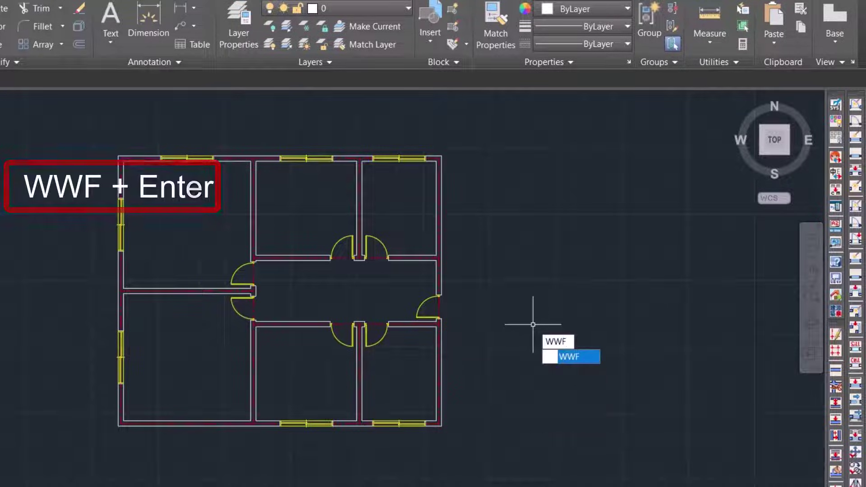
key("Return")
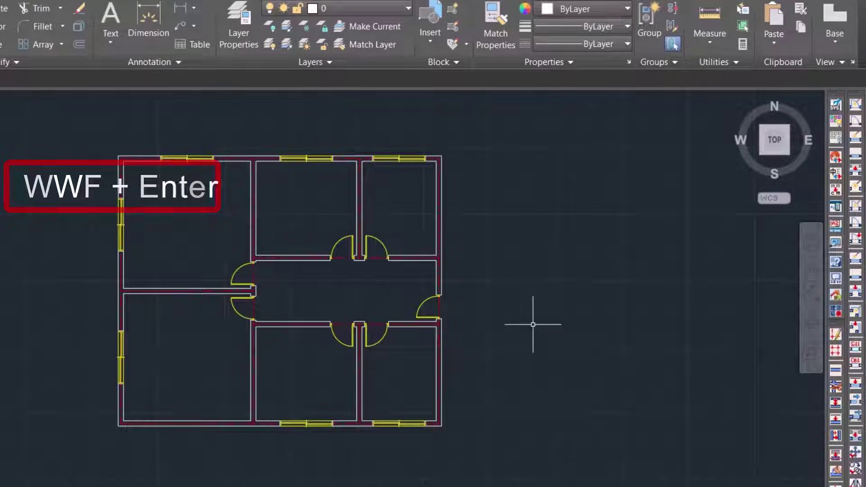
left_click(533, 458)
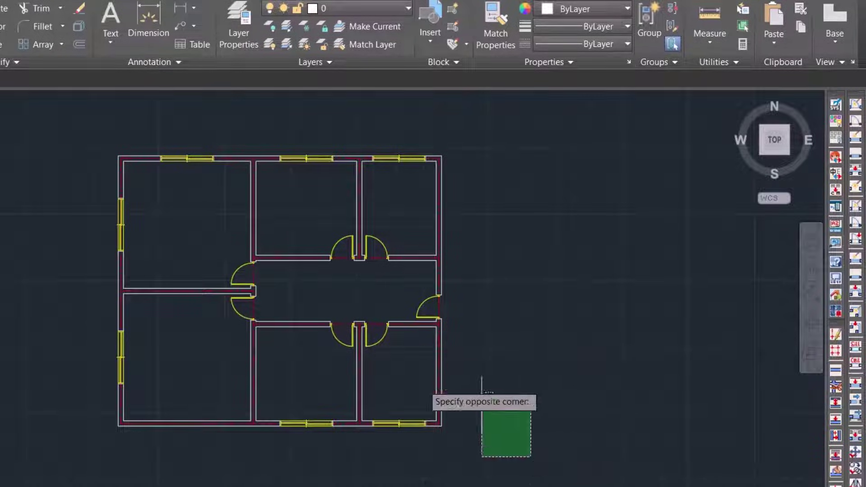
left_click(44, 121)
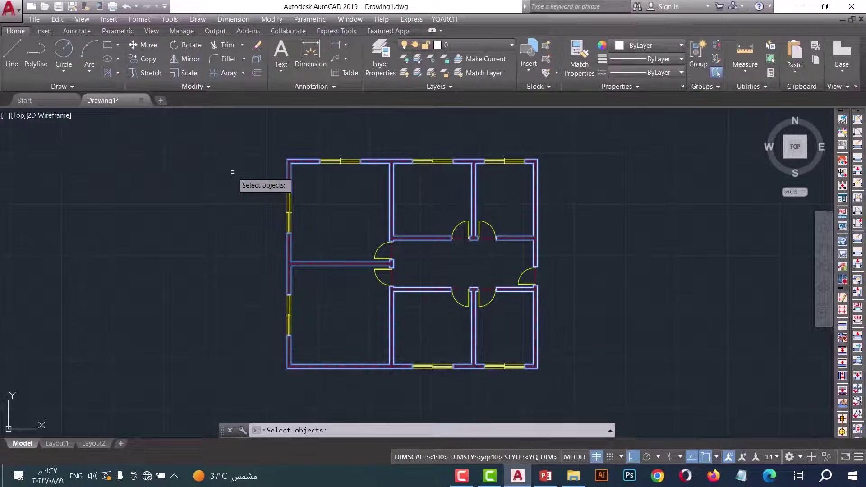
key("Escape")
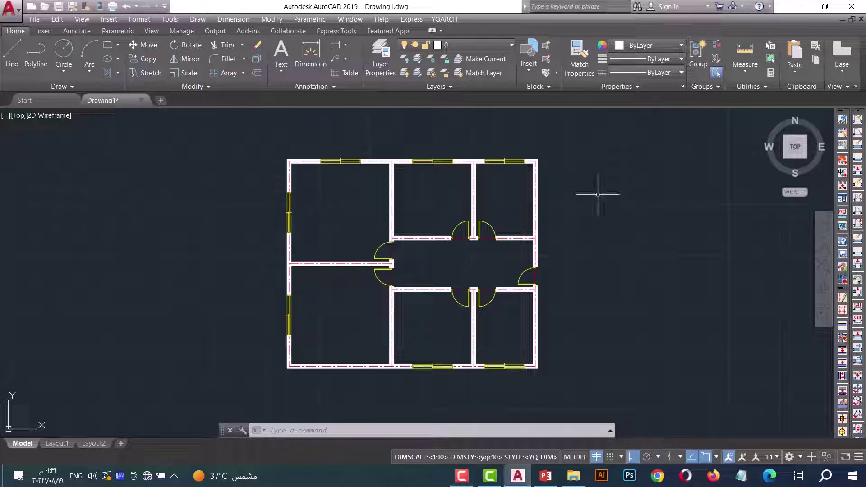
- Add DDZ interior dimensions to the top-left, bottom-left and bottom-middle rooms
type("DDZ")
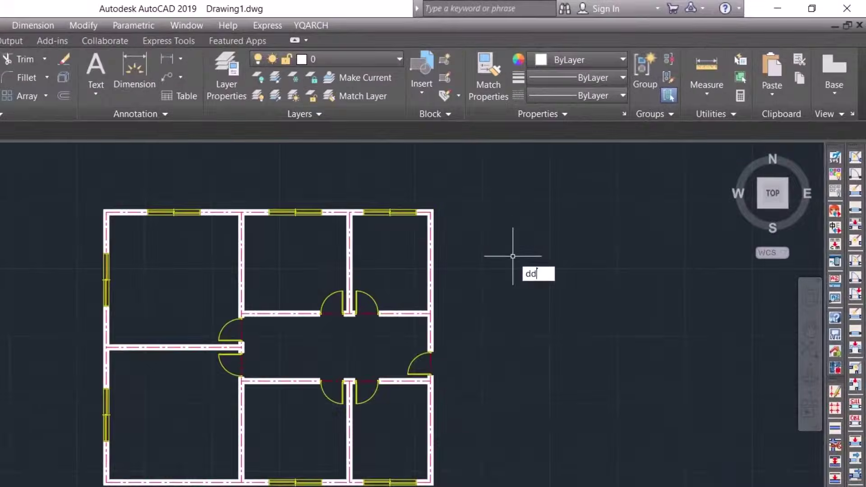
key("Return")
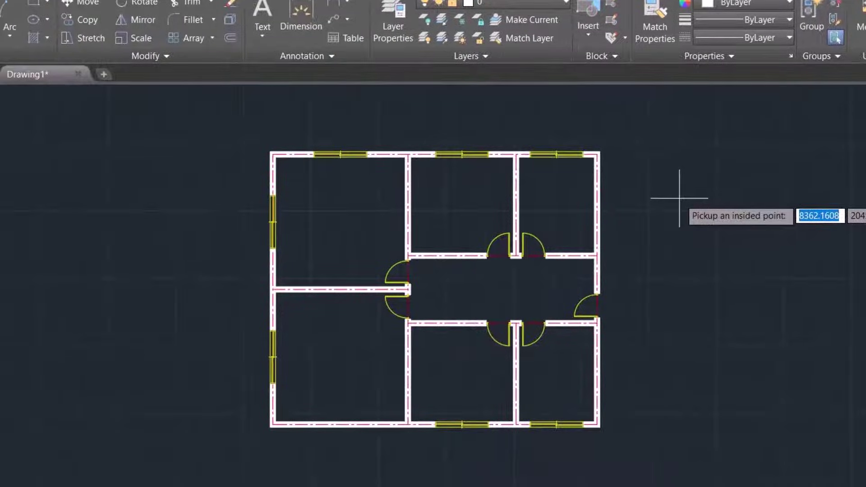
left_click(340, 211)
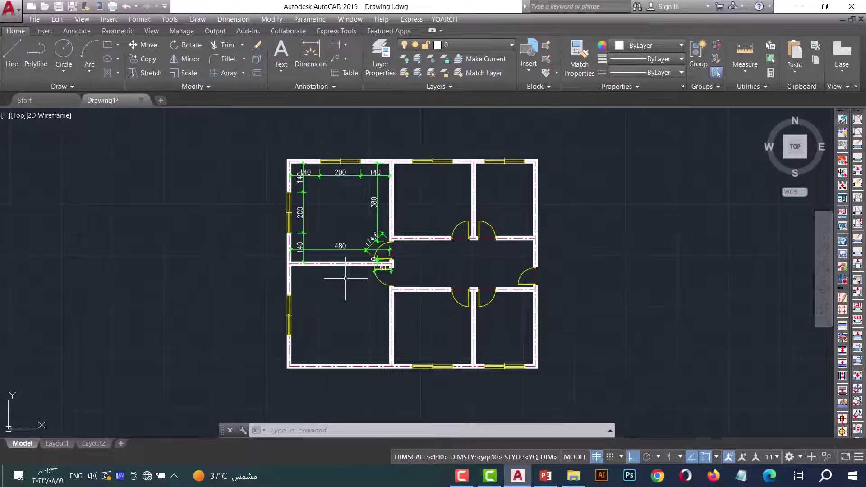
key("Return")
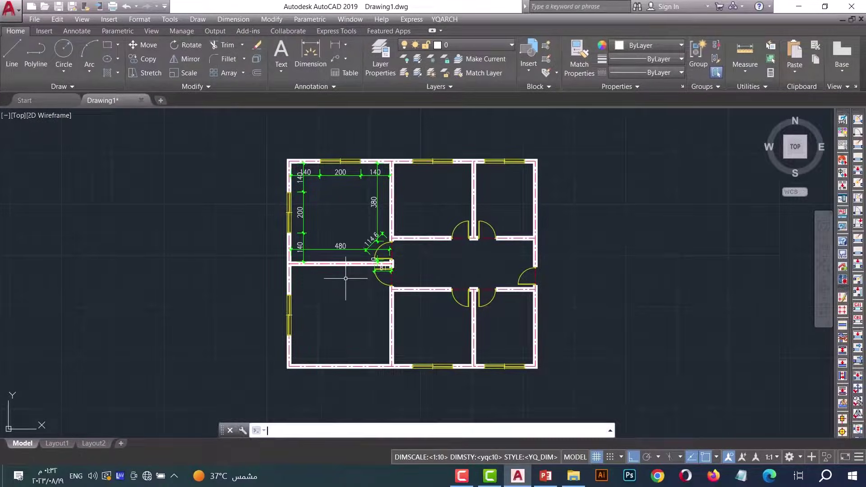
left_click(342, 289)
key("Return")
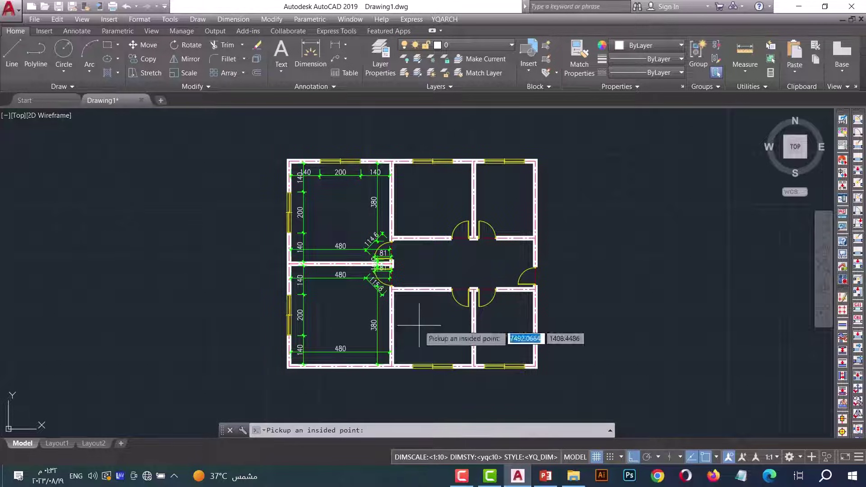
left_click(416, 327)
- Dimension the bottom-right, top-middle and top-right rooms and the central corridor
key("Return")
left_click(509, 325)
key("Return")
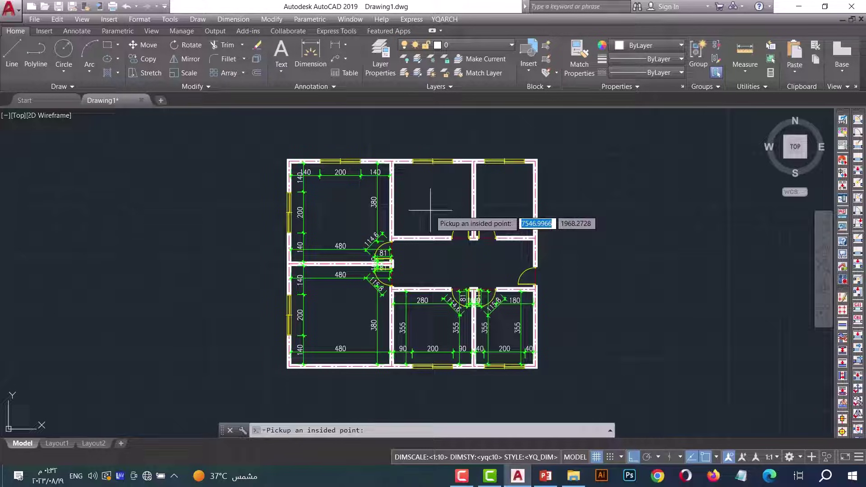
left_click(432, 205)
key("Return")
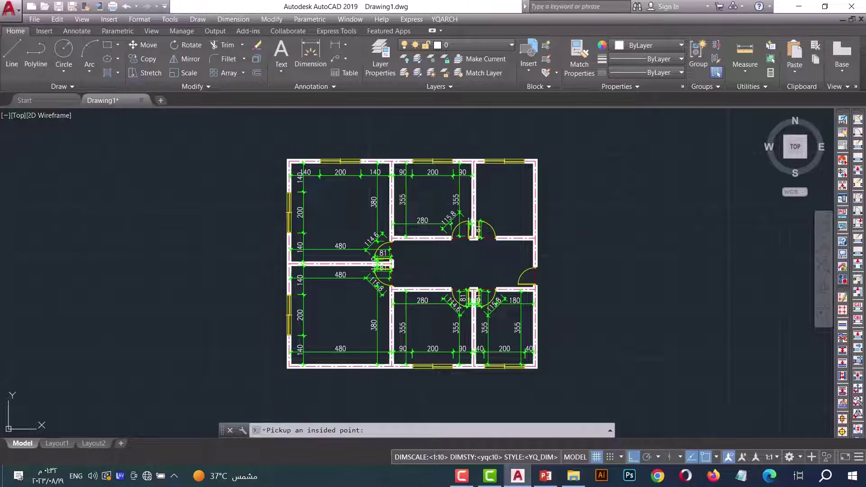
left_click(500, 209)
key("Return")
left_click(458, 262)
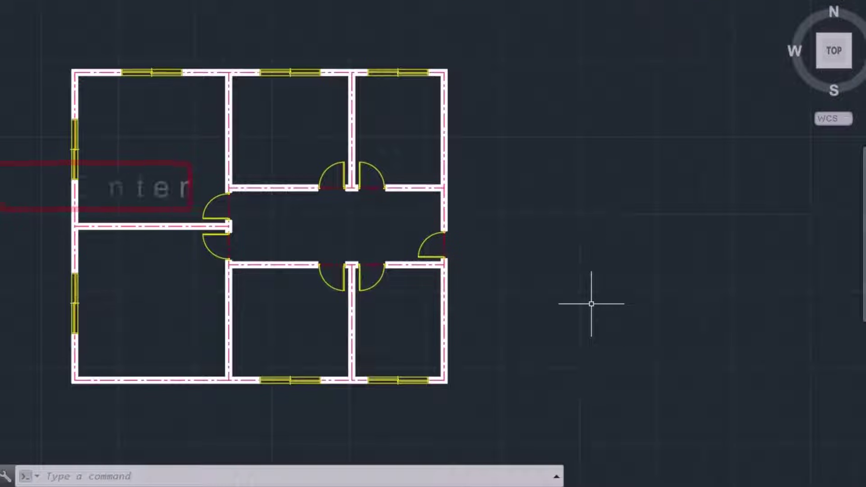
- Add DDGZ overall dimension chains by selecting the whole floor plan
type("DDG")
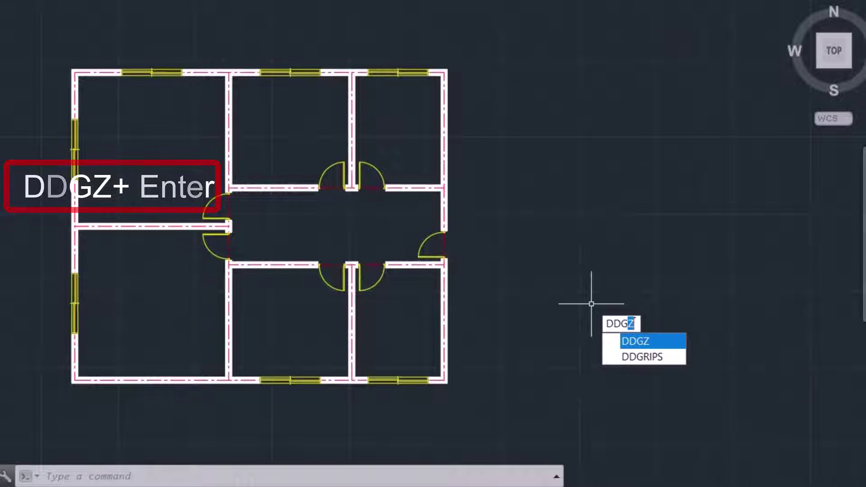
type("Z")
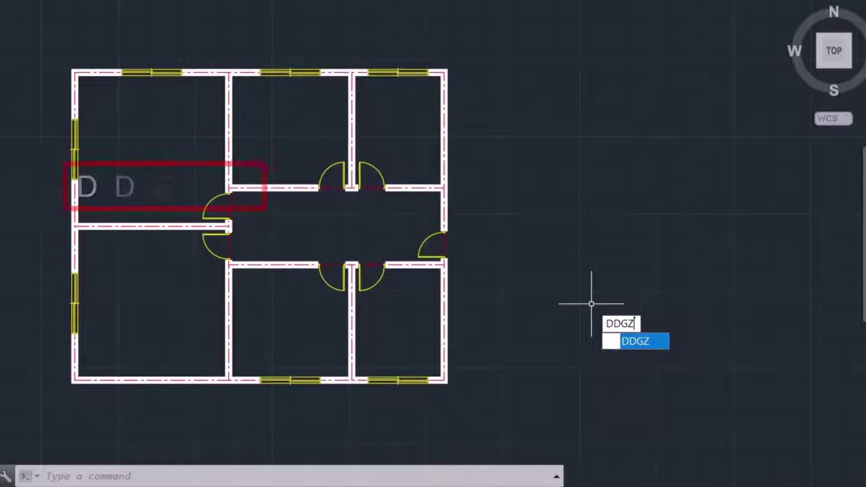
key("Return")
left_click(489, 404)
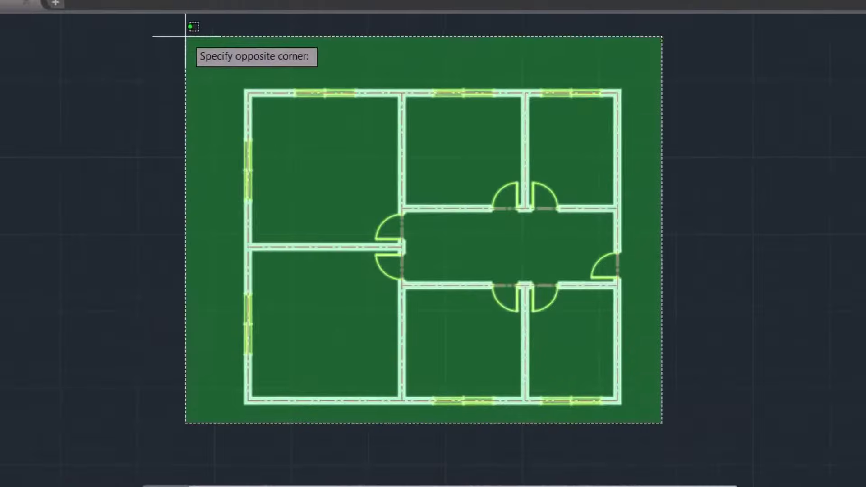
left_click(12, 16)
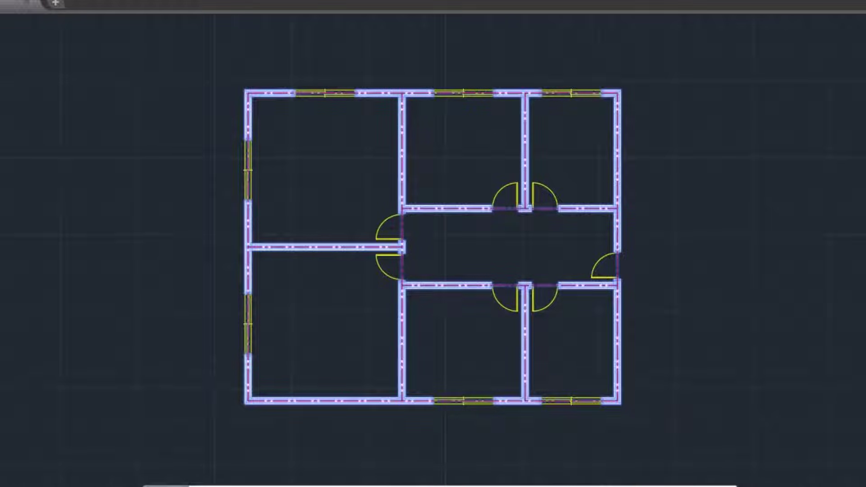
key("Return")
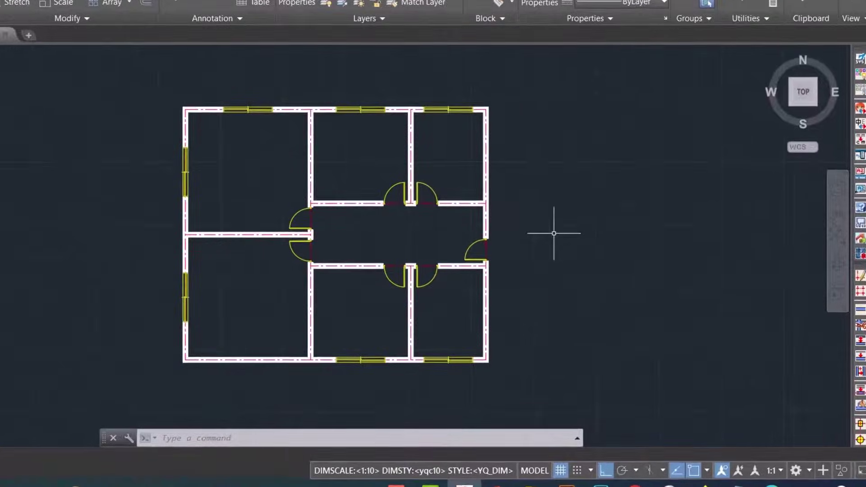
- Choose the Living Room furniture layout in the JJ furniture dialog
type("JJ")
key("Return")
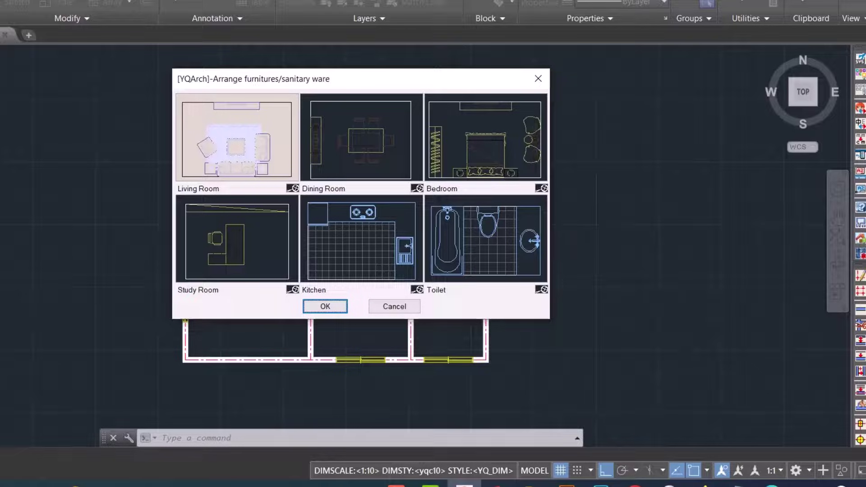
left_click(252, 226)
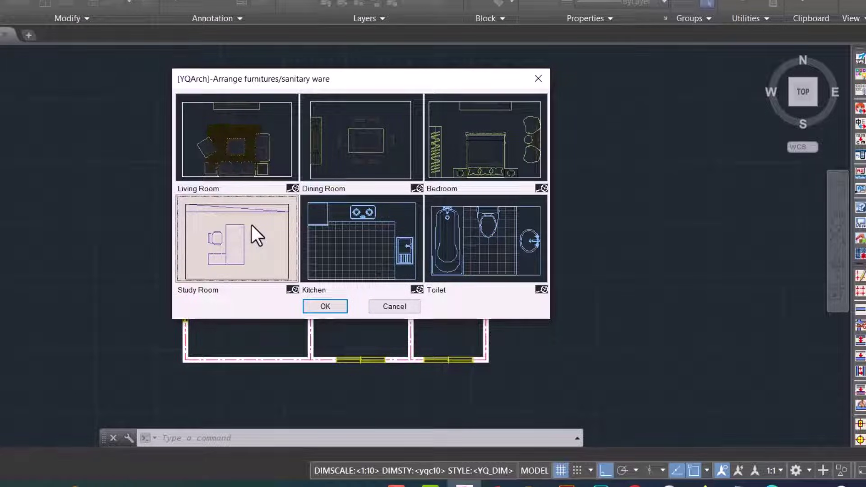
left_click(262, 158)
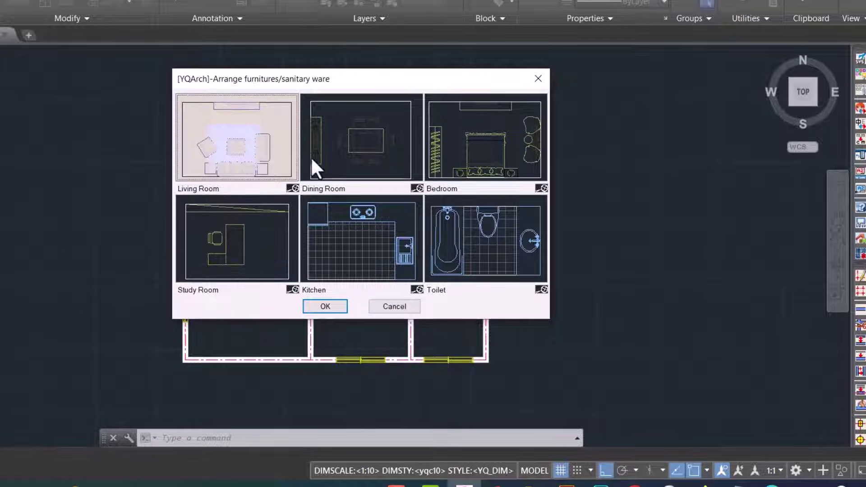
left_click(340, 154)
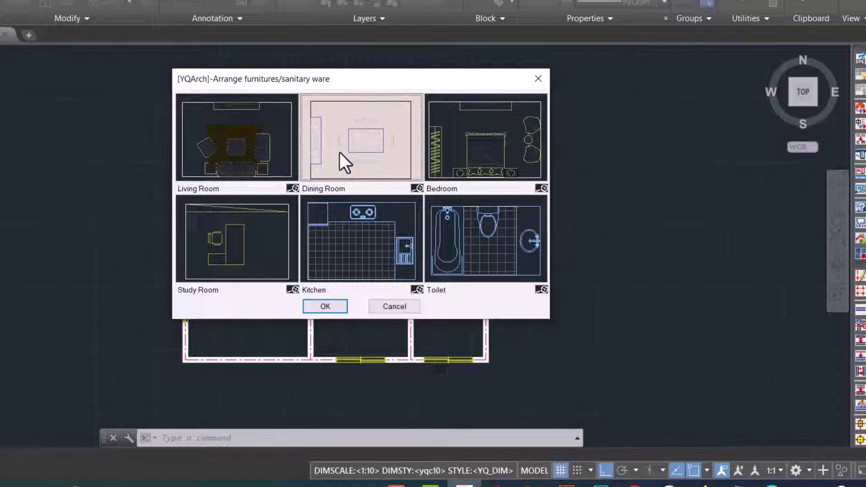
left_click(256, 147)
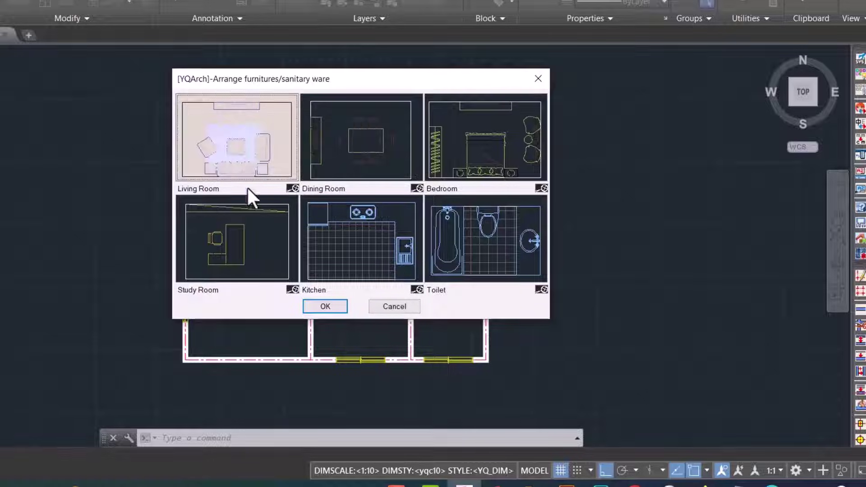
left_click(338, 309)
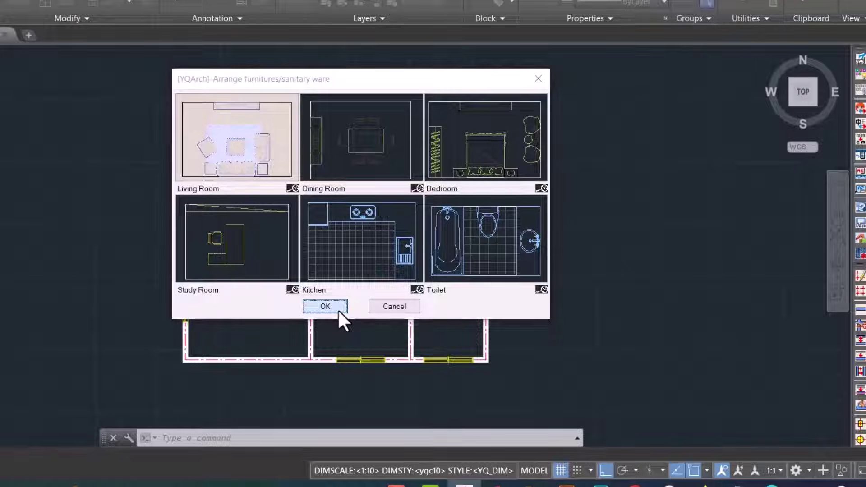
- Fit the sofa set and TV unit into the lower-left room, then reopen the layout choices
left_click(188, 358)
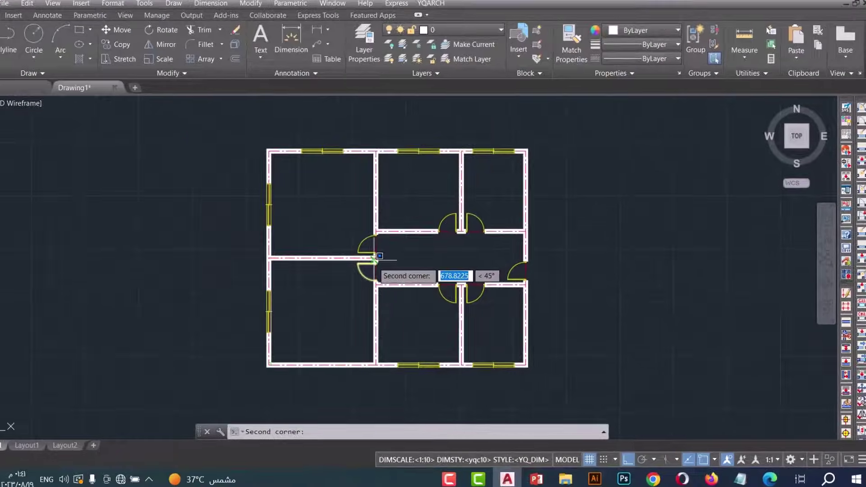
left_click(309, 235)
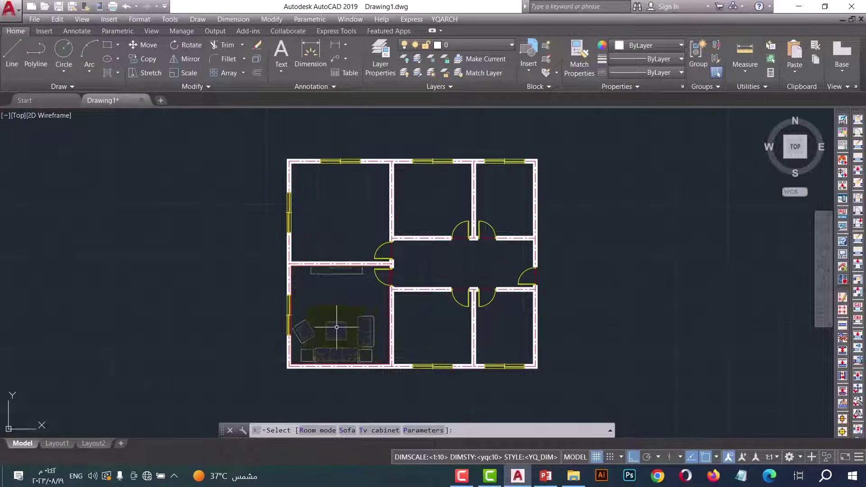
left_click(341, 329)
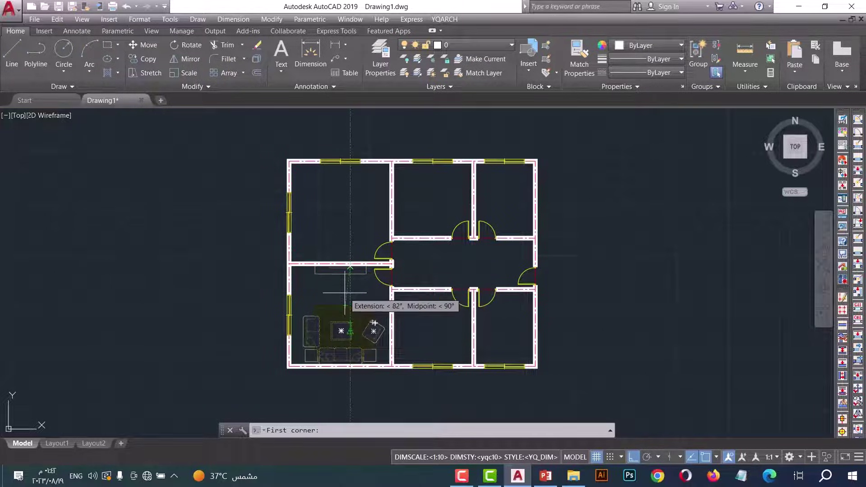
key("Escape")
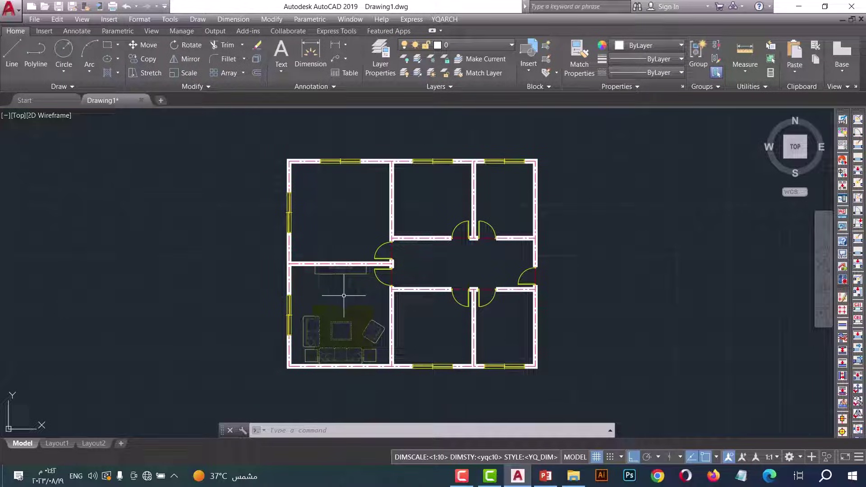
double_click(342, 294)
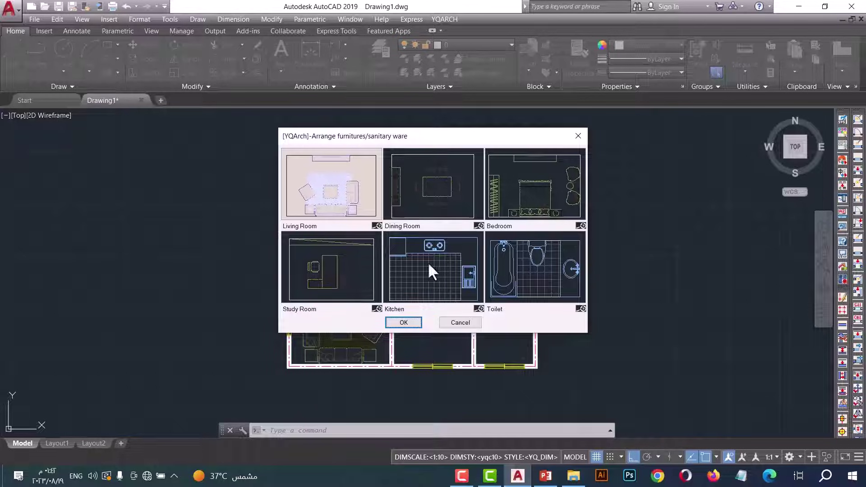
- Place the Bedroom furniture set (bed, bedside tables, wardrobe) across the upper-left room's corners
left_click(525, 202)
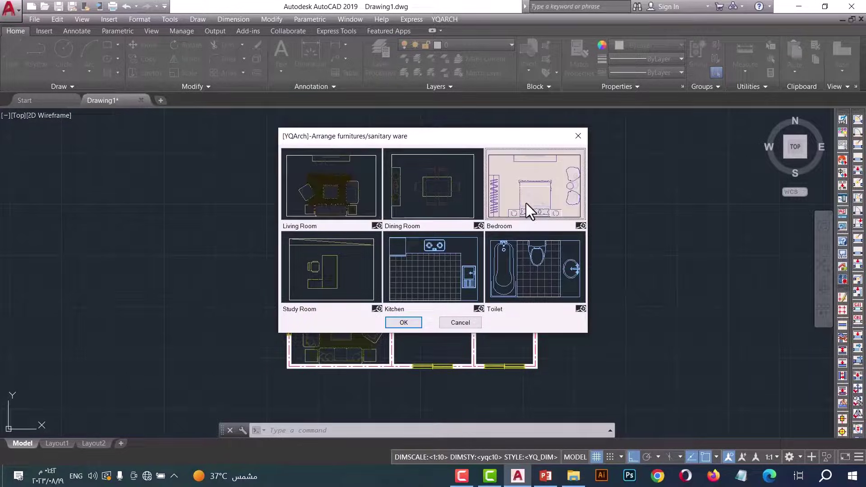
left_click(404, 323)
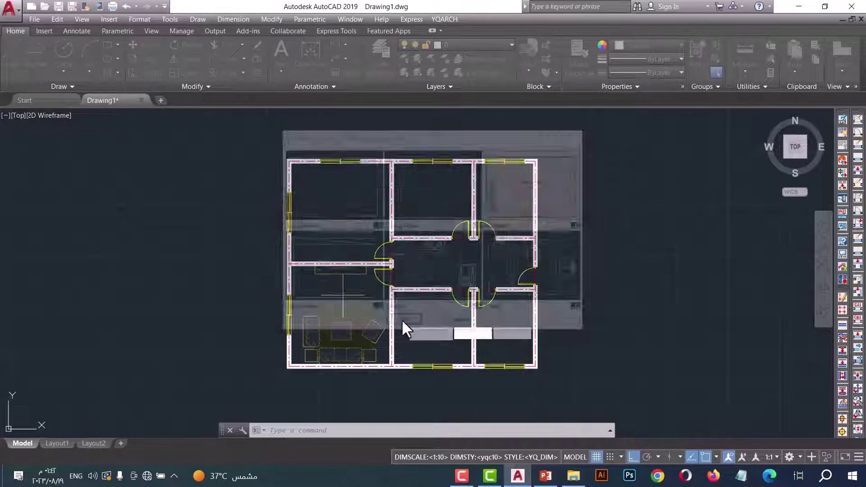
left_click(291, 261)
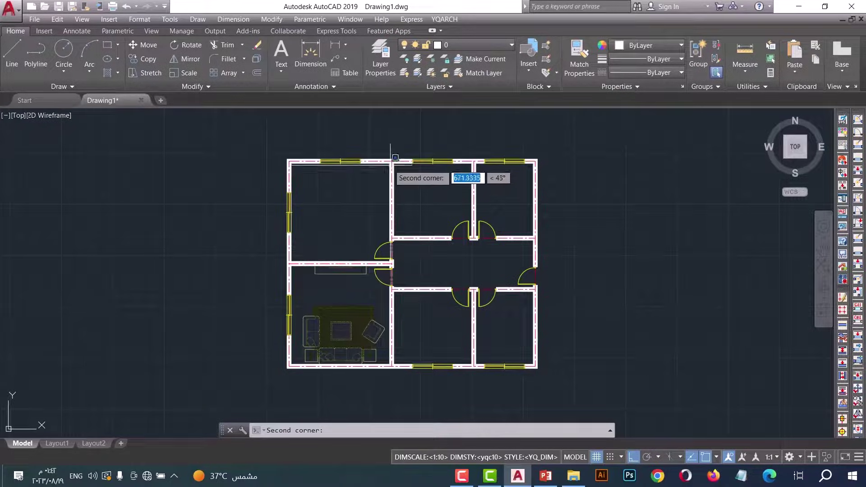
left_click(391, 161)
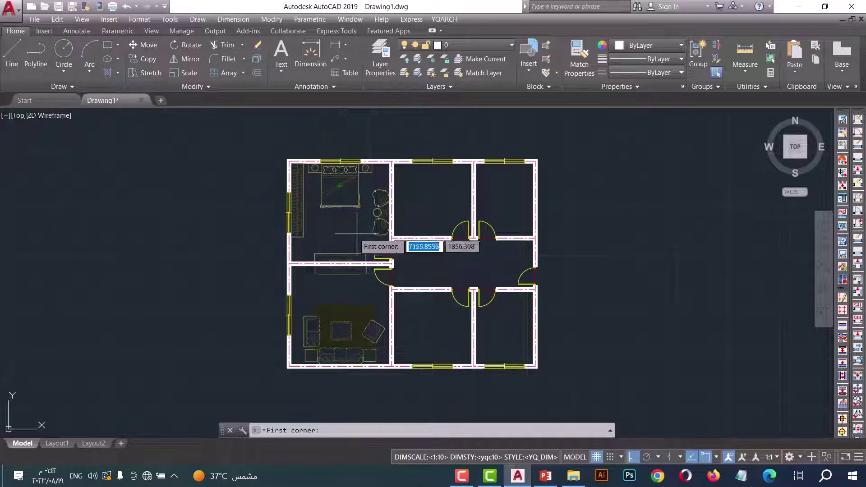
key("Escape")
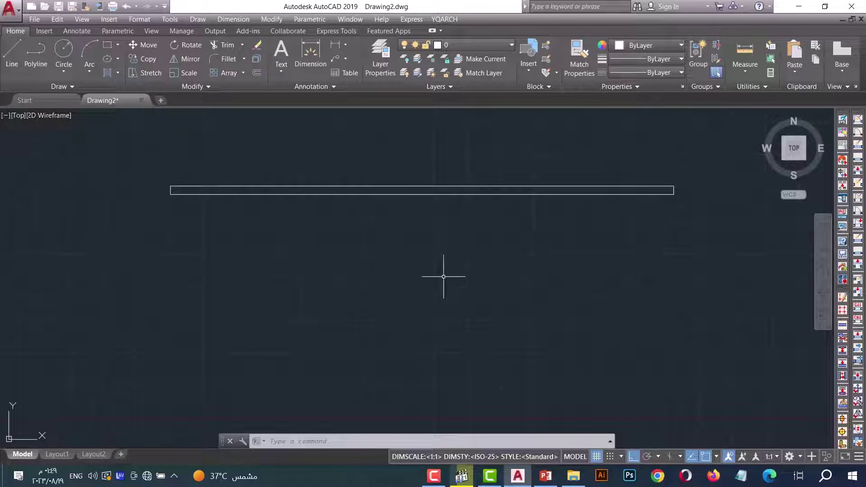
- Use the WC command to add WC Partition stalls with toilets and doors below the wall
type("wc")
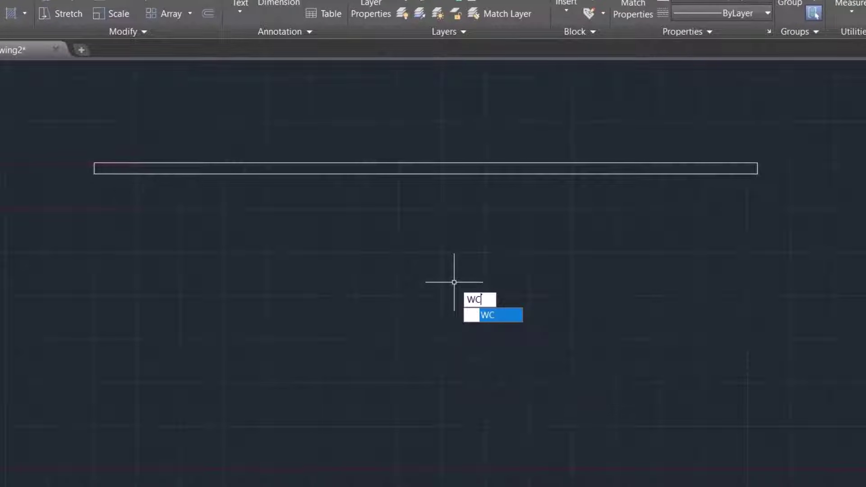
key("Return")
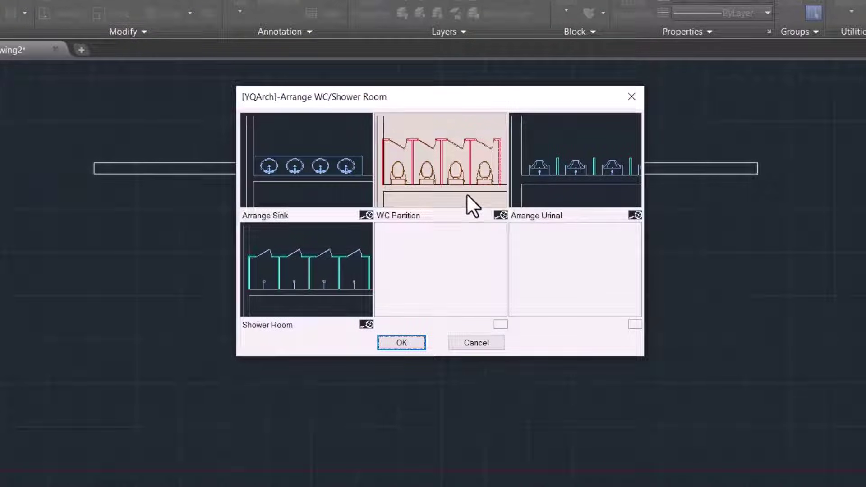
left_click(462, 164)
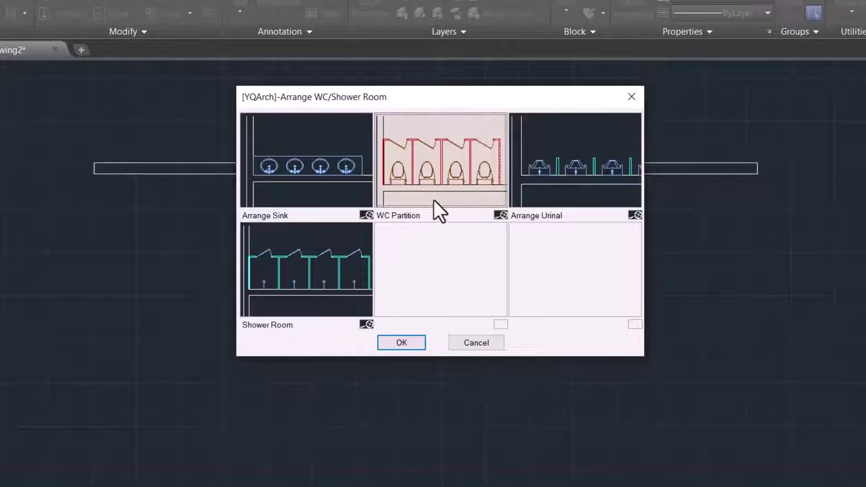
left_click(406, 343)
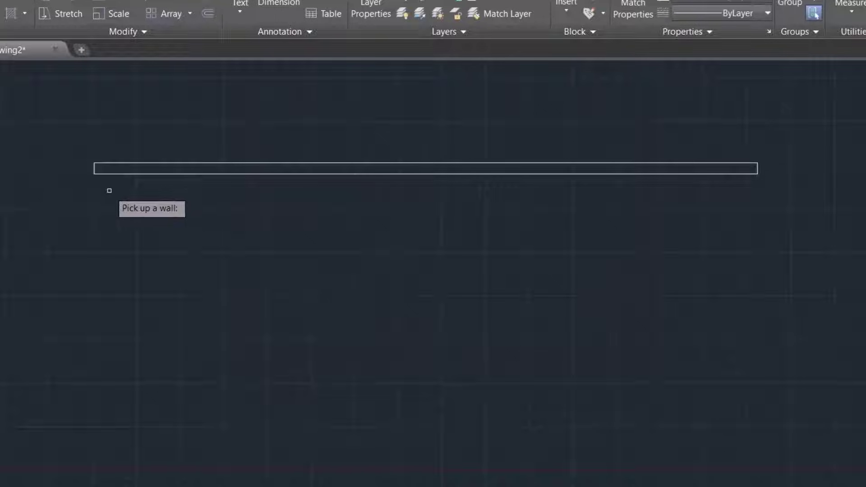
left_click(106, 174)
left_click(142, 187)
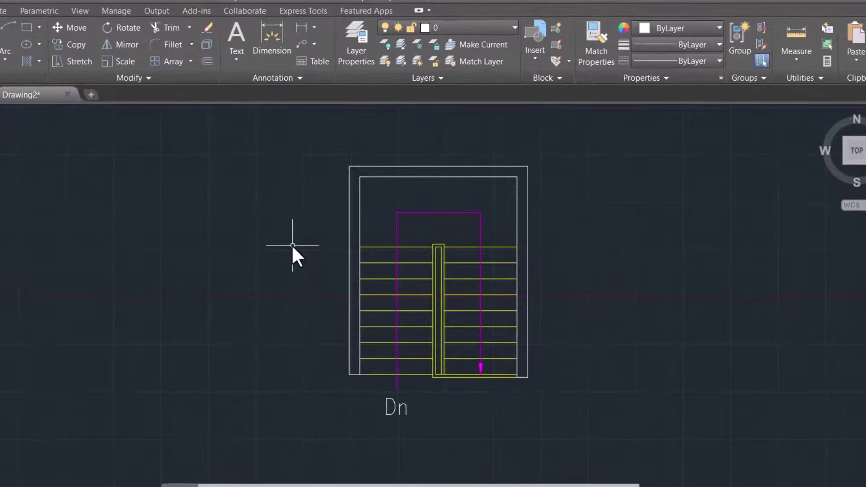
- Configure ABH automatic serial numbering for Intersected mode with circle-framed numbers
type("a")
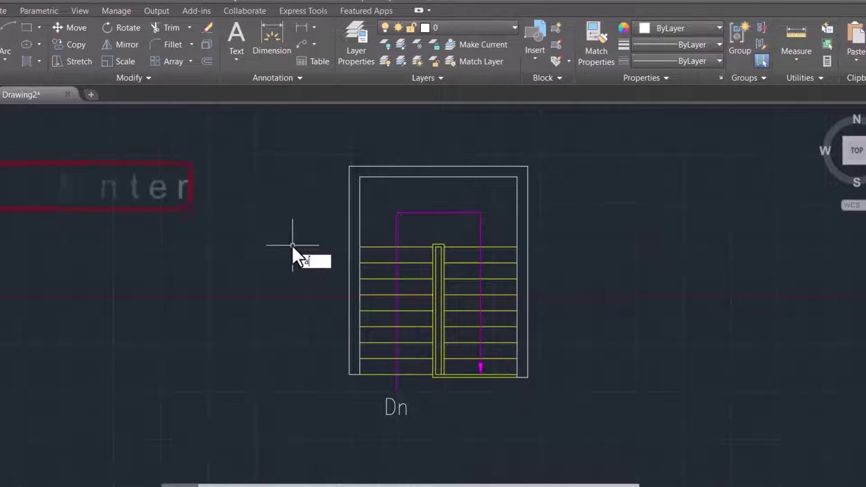
type("bh")
key("Return")
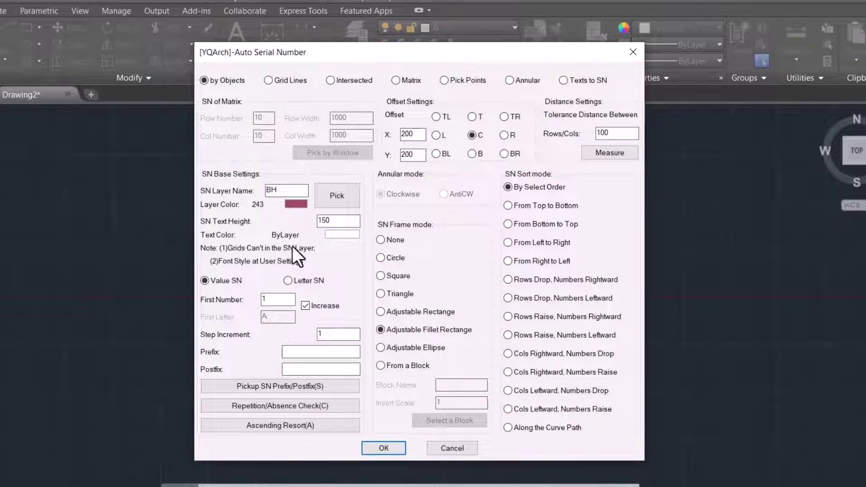
left_click(331, 80)
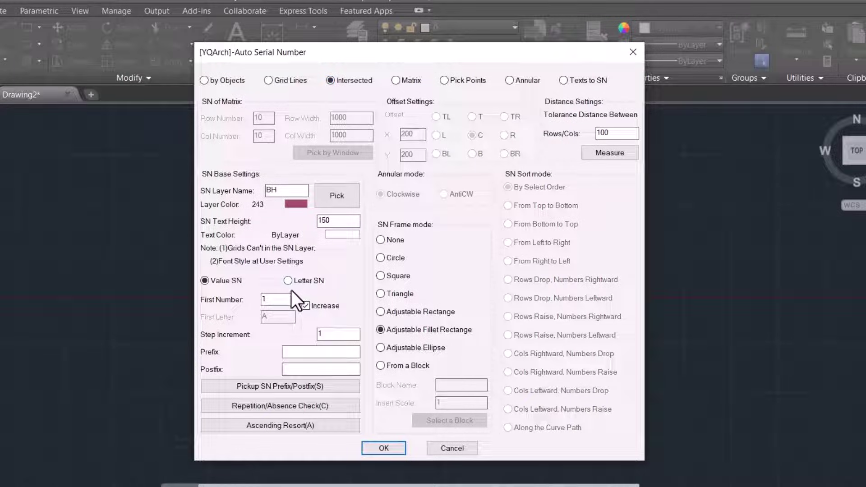
double_click(261, 300)
left_click(281, 300)
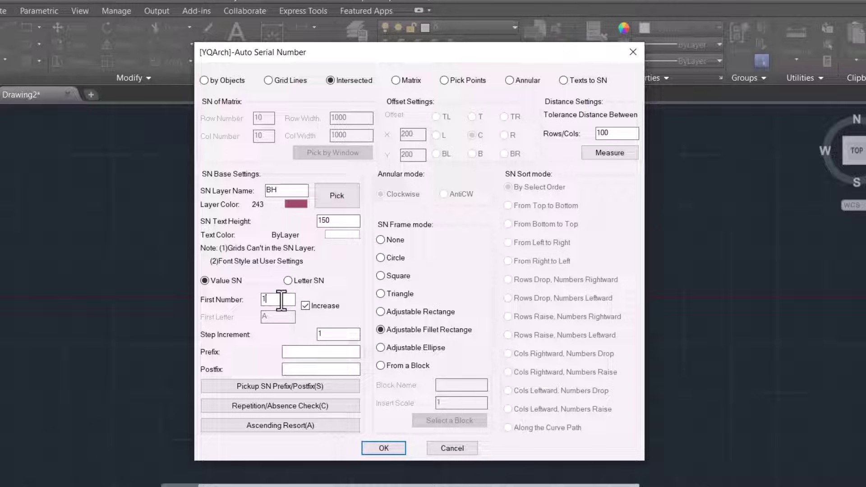
left_click(383, 258)
left_click(389, 448)
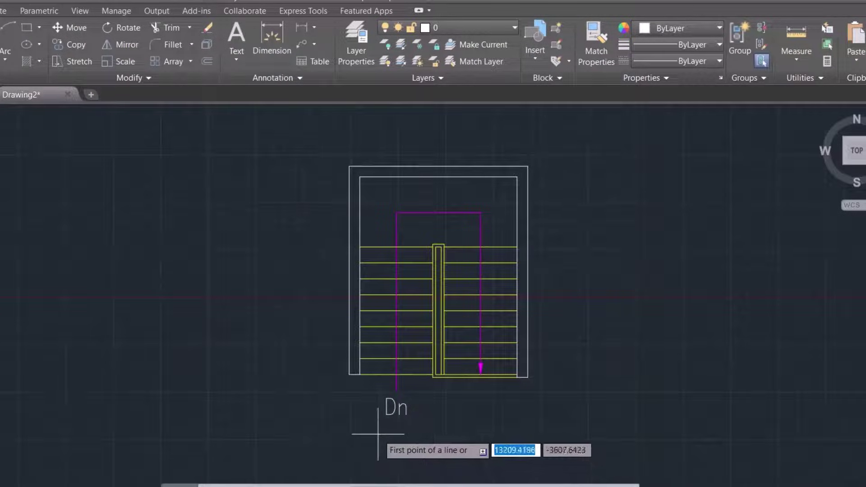
- Number the left flight's treads 1–9 and the right flight's treads 10–17
left_click(374, 412)
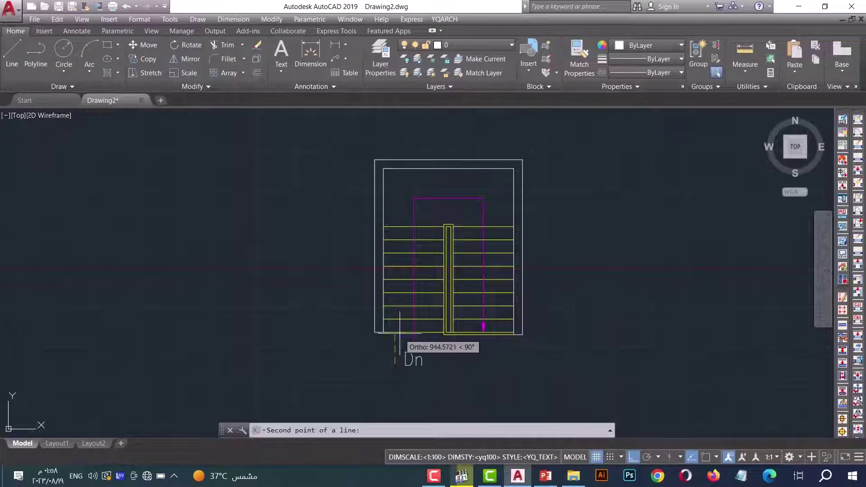
left_click(396, 172)
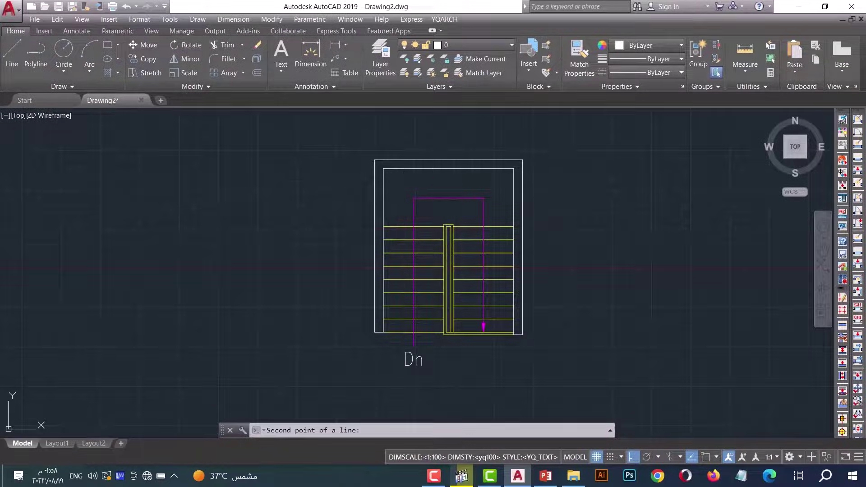
left_click(504, 210)
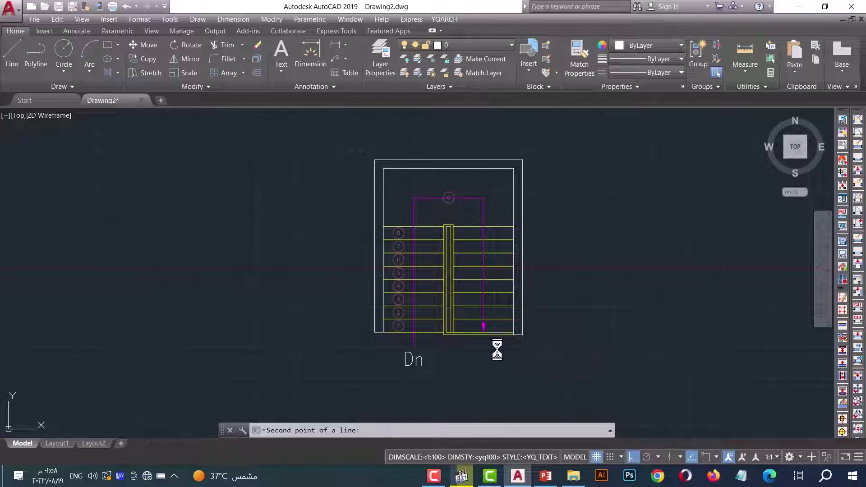
left_click(496, 351)
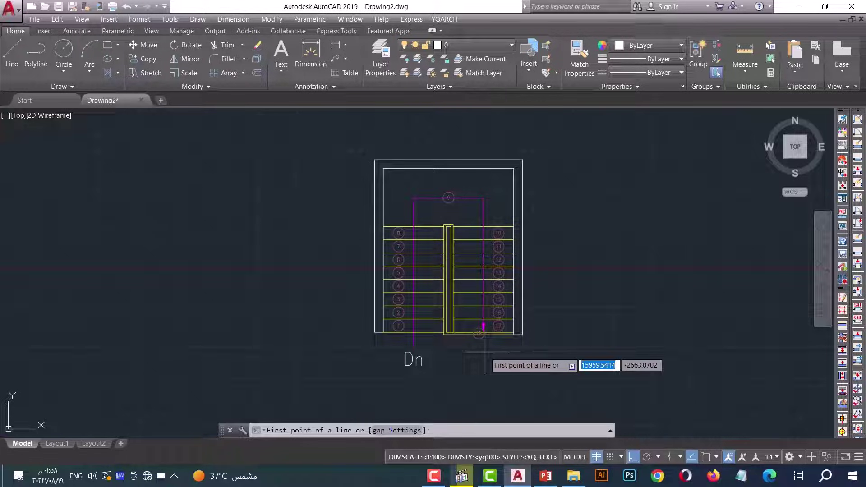